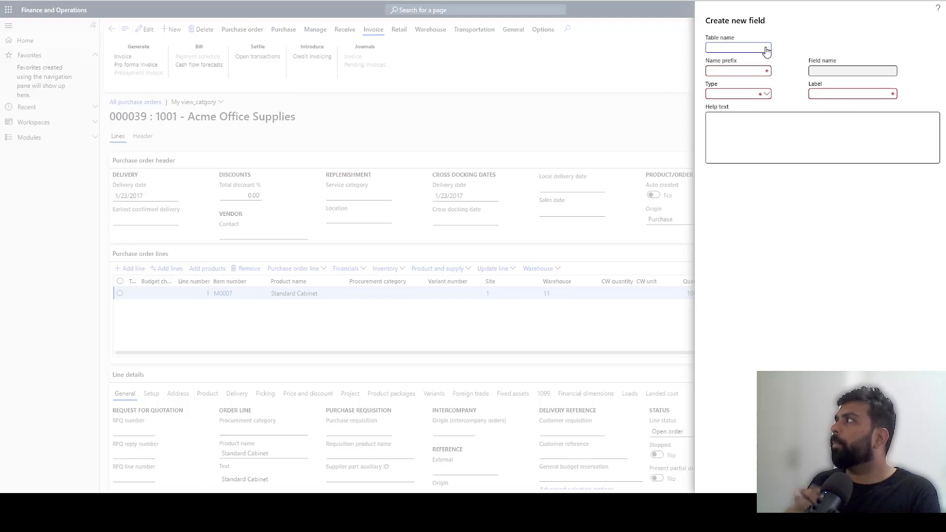
# Step: Define the new field on the Purchase orders table with name prefix POtype and type Picklist
pyautogui.click(767, 50)
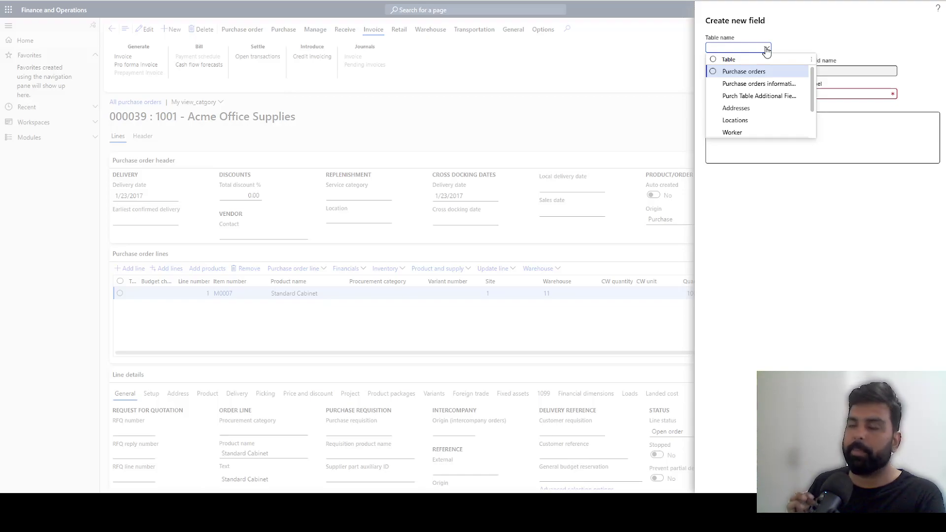
pyautogui.click(742, 72)
pyautogui.click(743, 71)
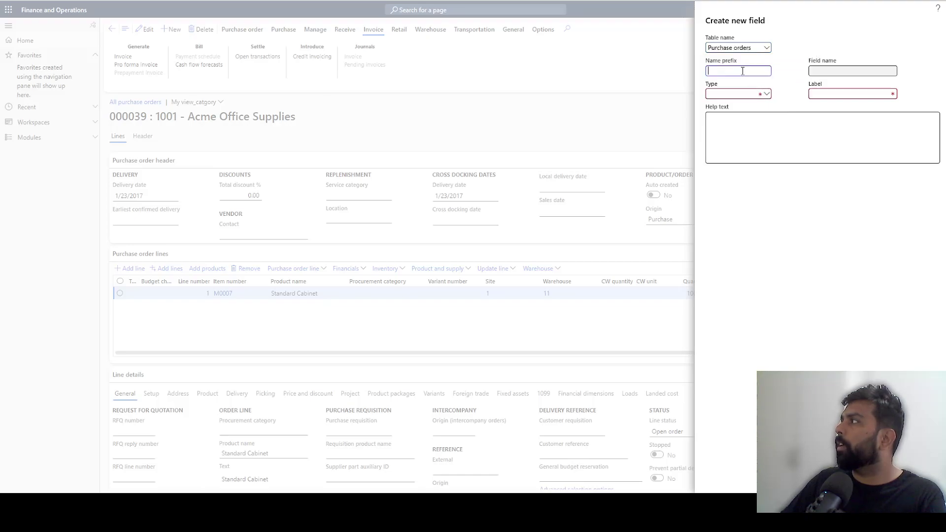
pyautogui.write('PC')
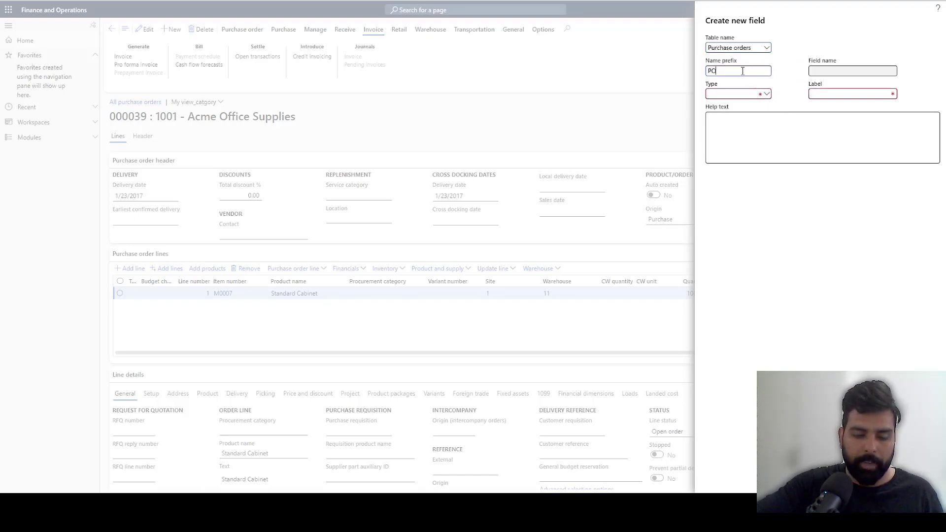
pyautogui.write('type')
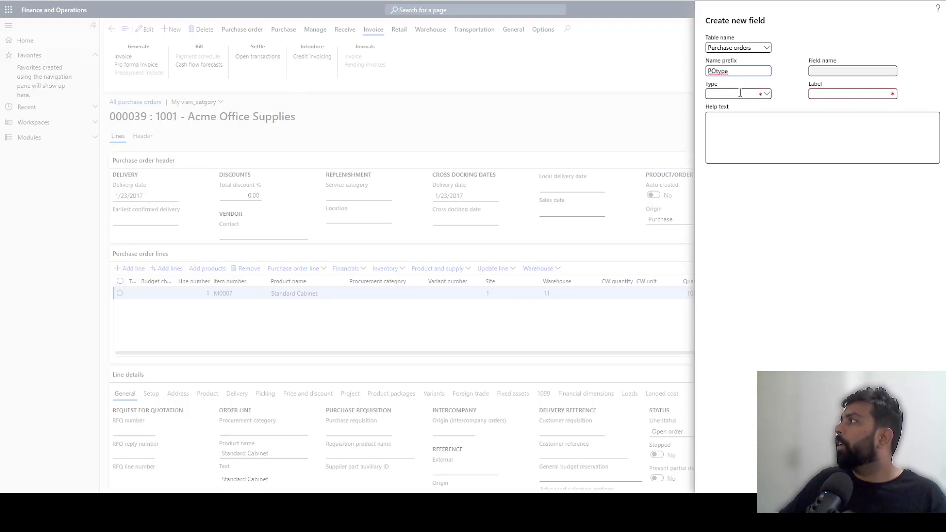
pyautogui.click(740, 93)
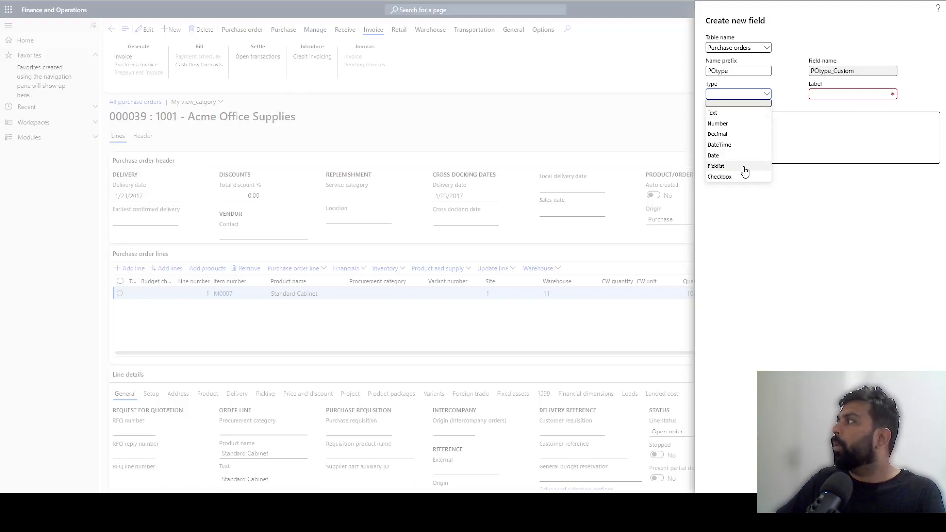
pyautogui.click(726, 166)
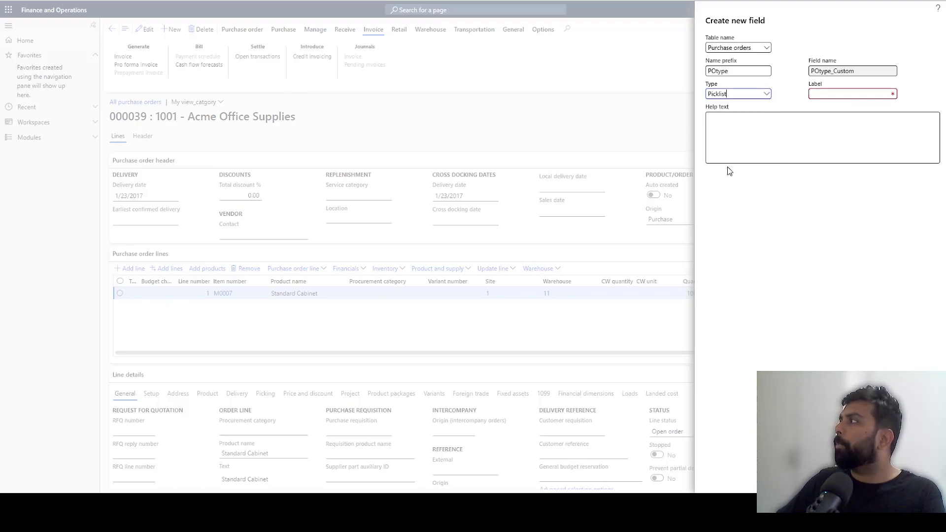
# Step: Label the field "Purchase order category" and set its help text to "Add category of the purchase order"
pyautogui.click(827, 92)
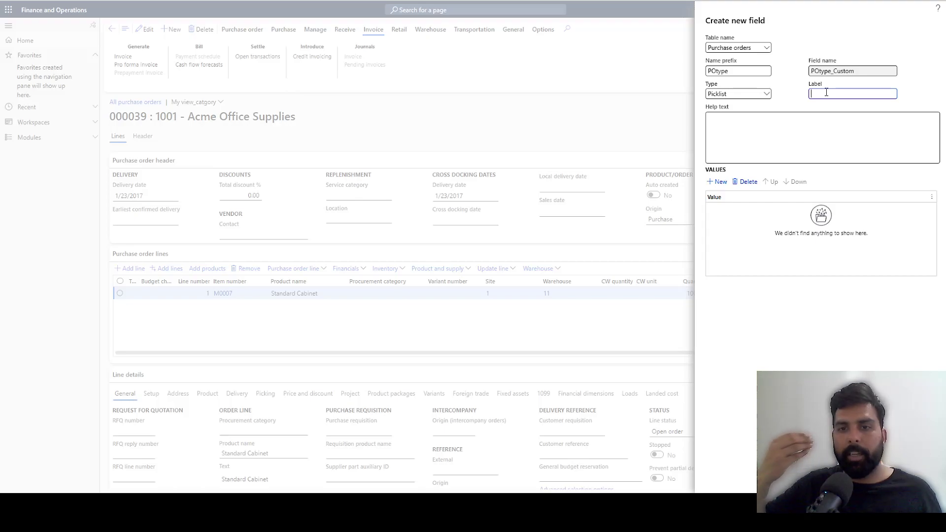
pyautogui.write('Purchase order category')
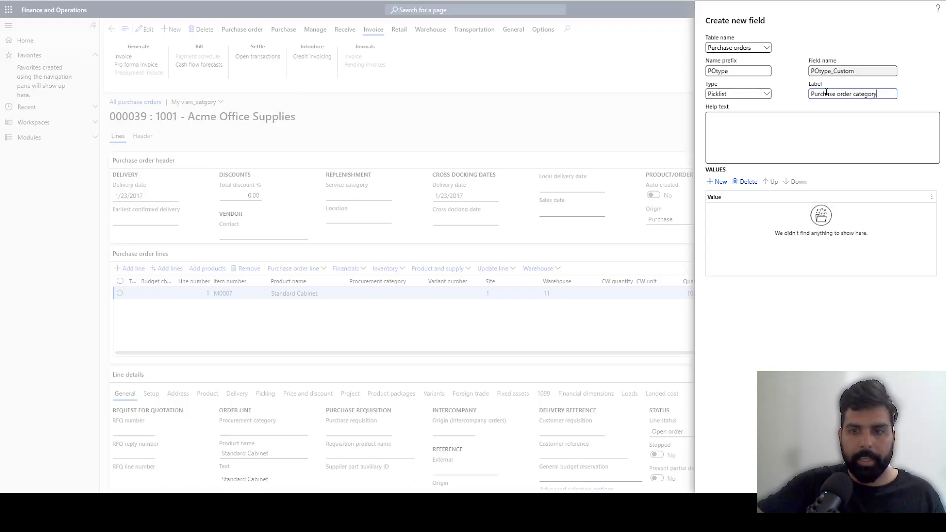
pyautogui.click(755, 136)
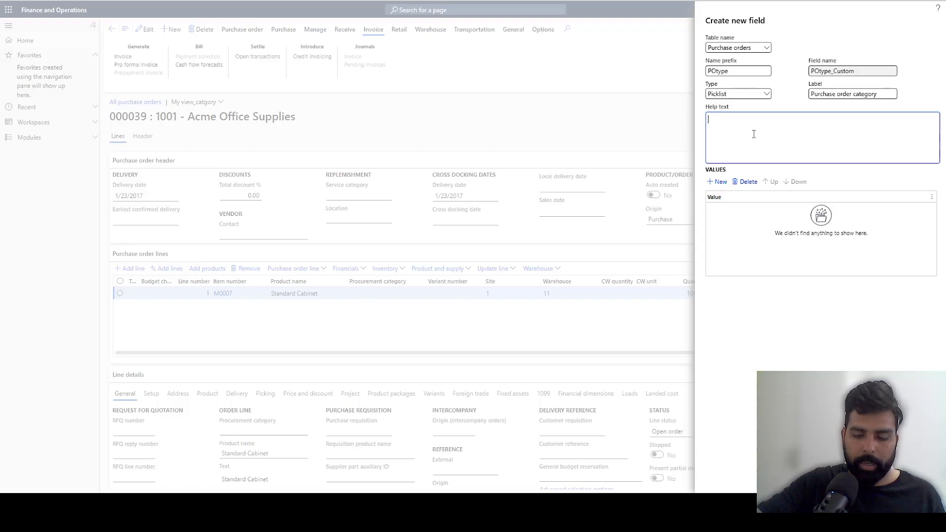
pyautogui.write('Add')
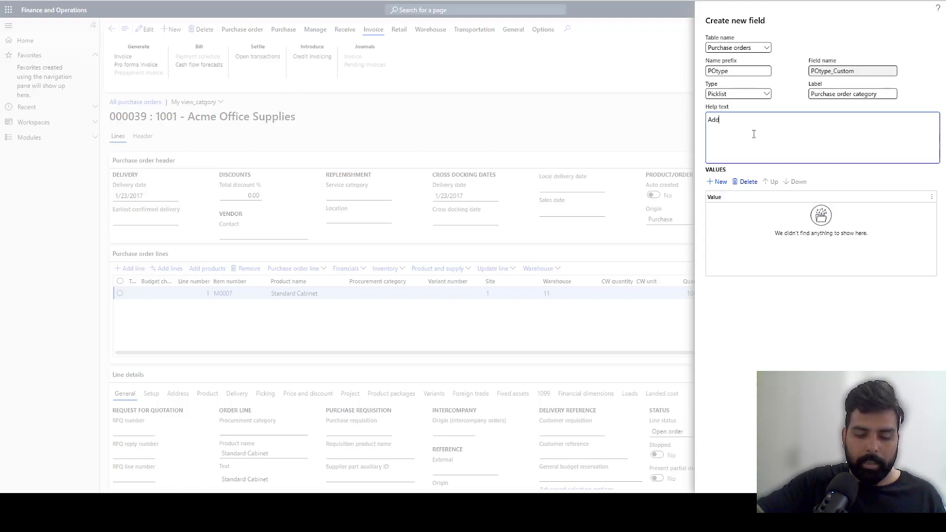
pyautogui.write(' category of the purchase orcder')
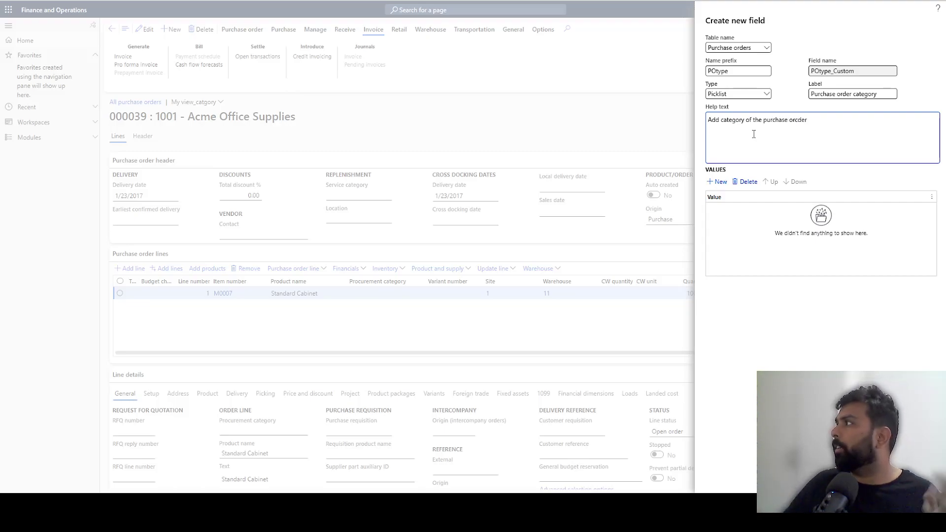
pyautogui.click(799, 119)
pyautogui.press('BackSpace')
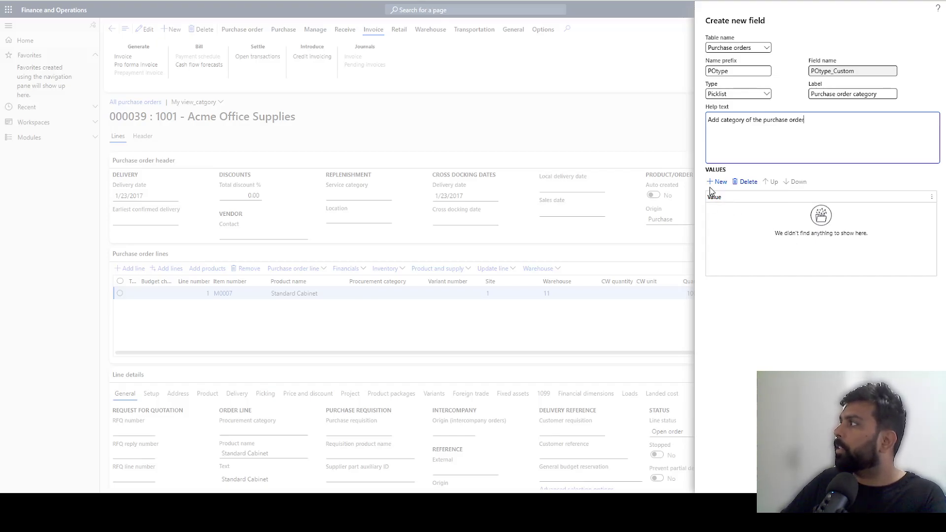
# Step: Add the picklist values Service, RM and Consumables, and save the new field, agreeing to modify the PurchTable table
pyautogui.click(737, 218)
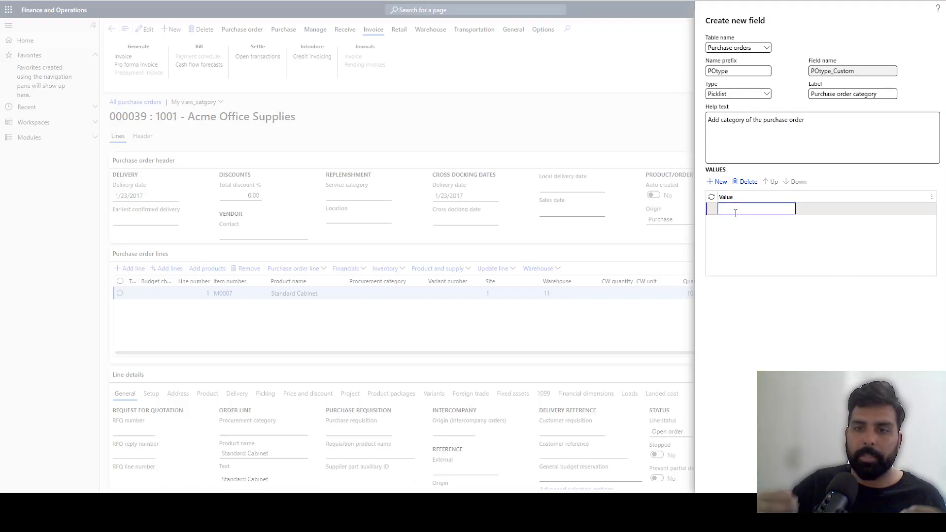
pyautogui.write('Ser')
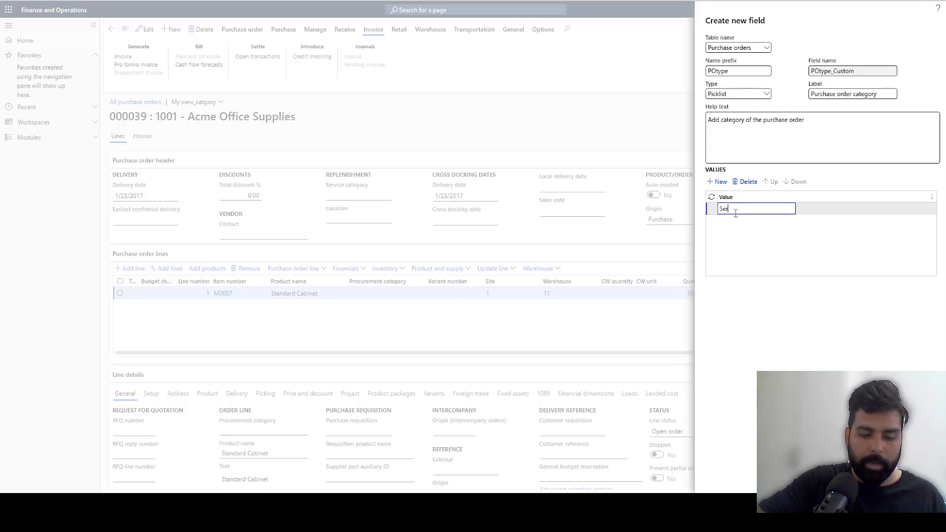
pyautogui.write('vice')
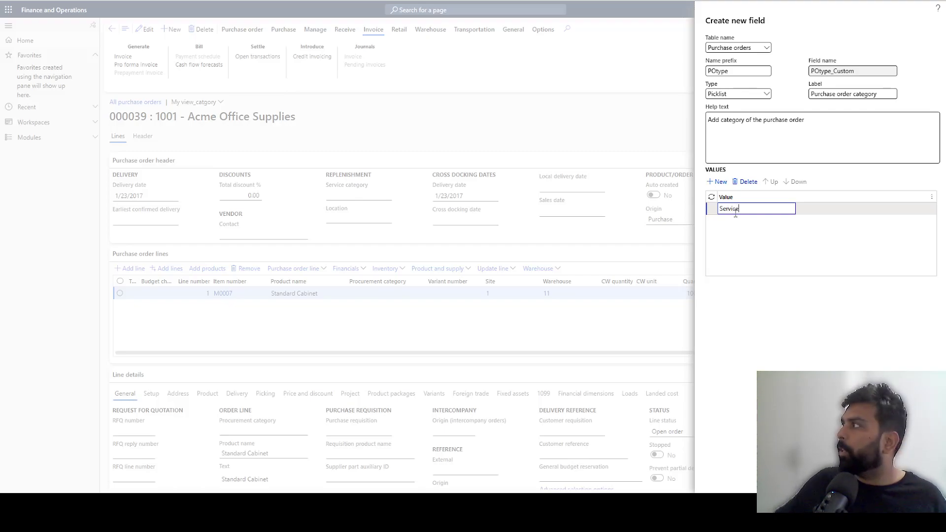
pyautogui.click(717, 183)
pyautogui.write('RM')
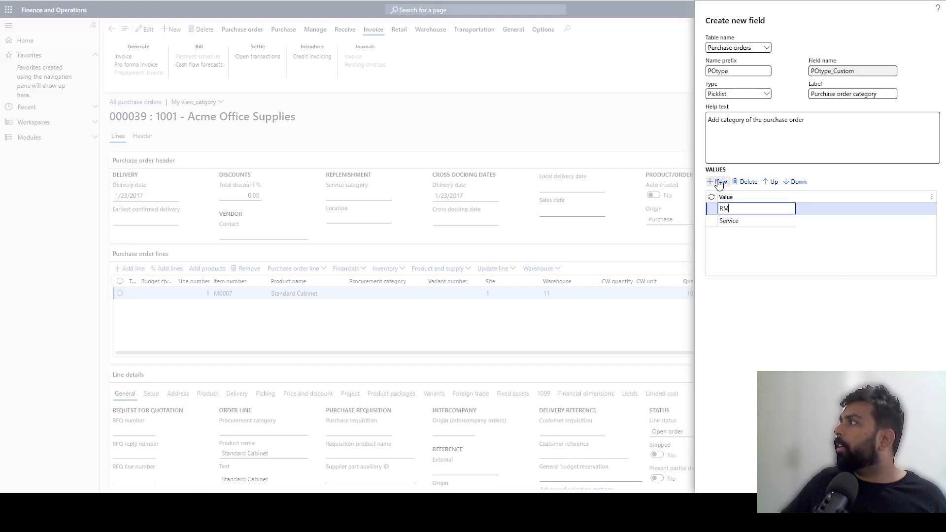
pyautogui.click(718, 183)
pyautogui.write('Co')
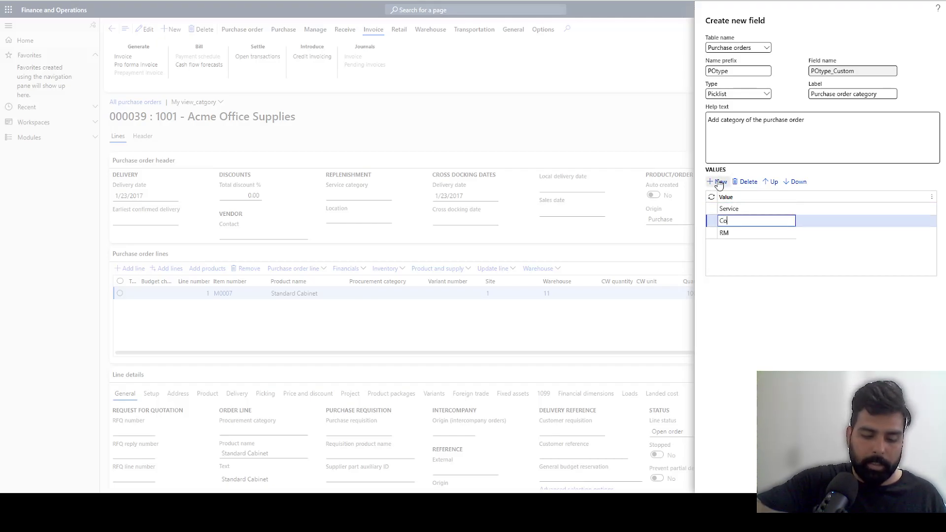
pyautogui.write('nsumables')
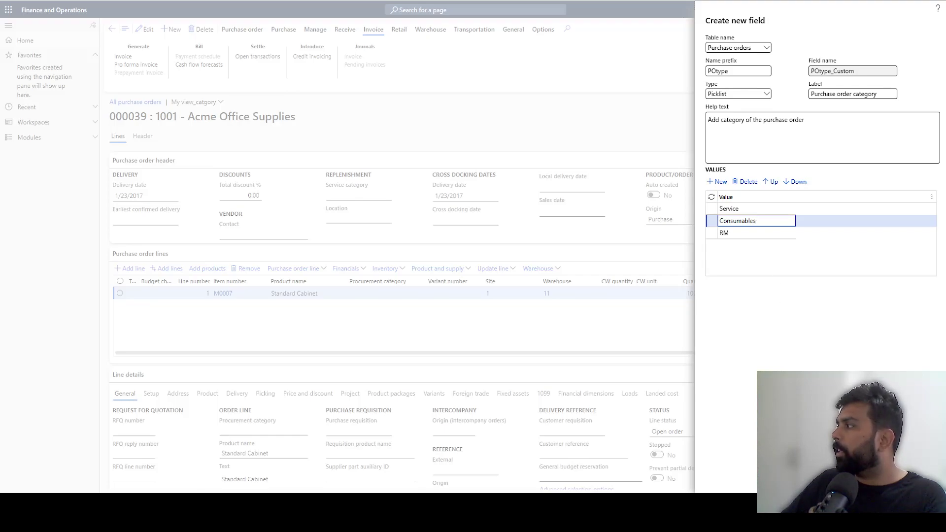
pyautogui.click(867, 478)
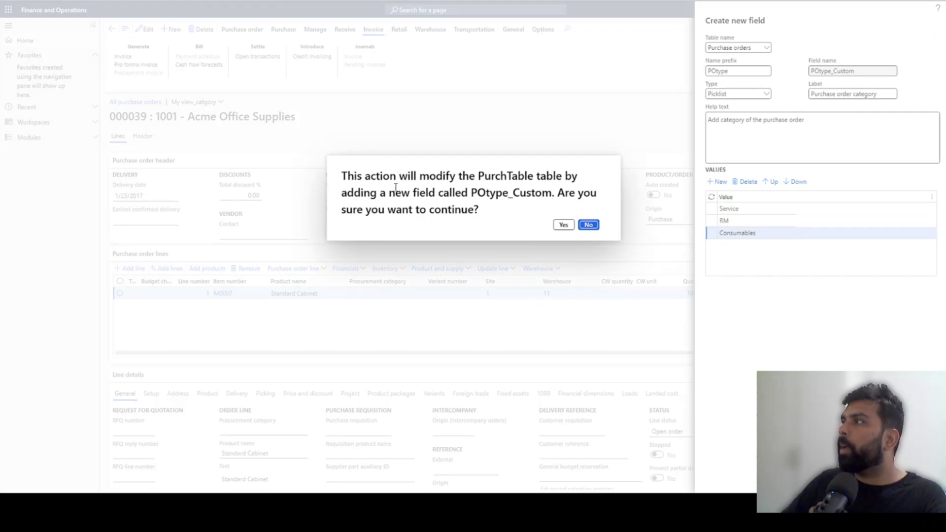
pyautogui.click(562, 226)
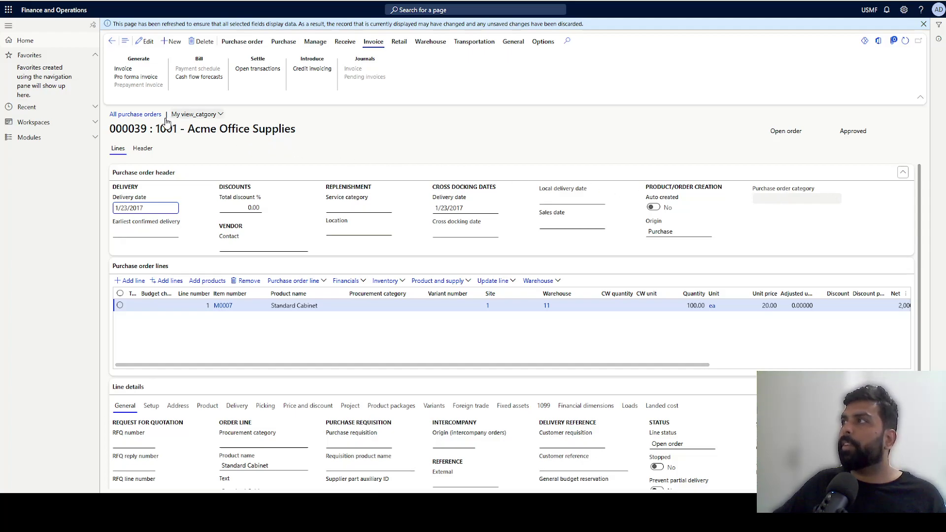
# Step: Save the current page layout as a new view named "My view_typePO" and pin it as the default view
pyautogui.click(204, 120)
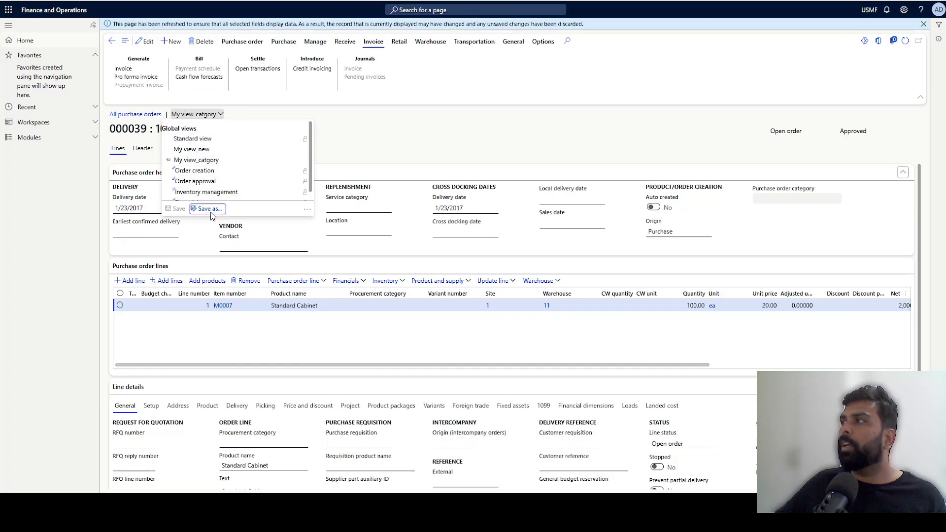
pyautogui.click(208, 209)
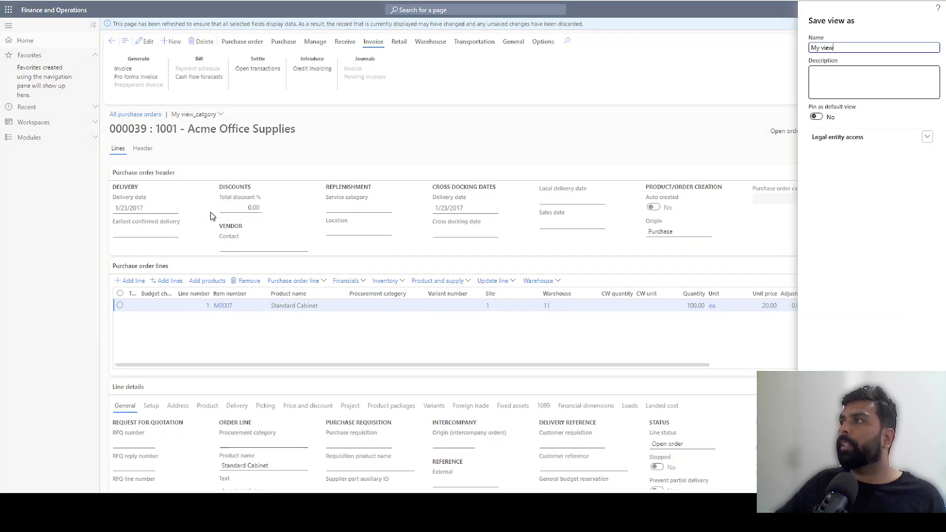
pyautogui.write('_typo')
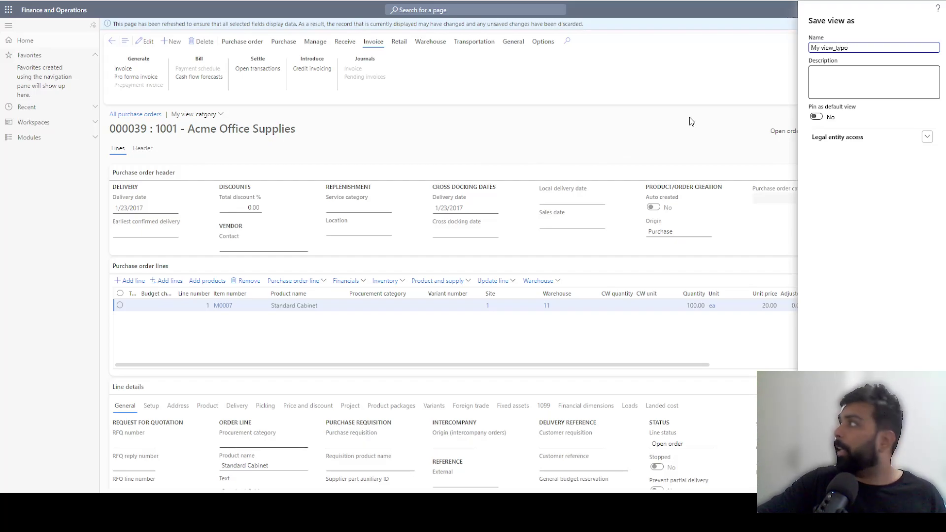
pyautogui.press('BackSpace')
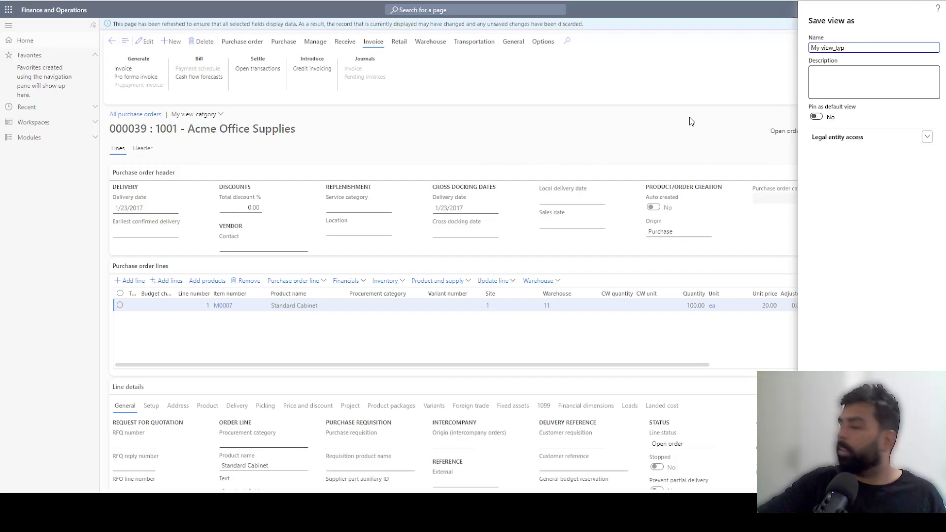
pyautogui.write('ePO')
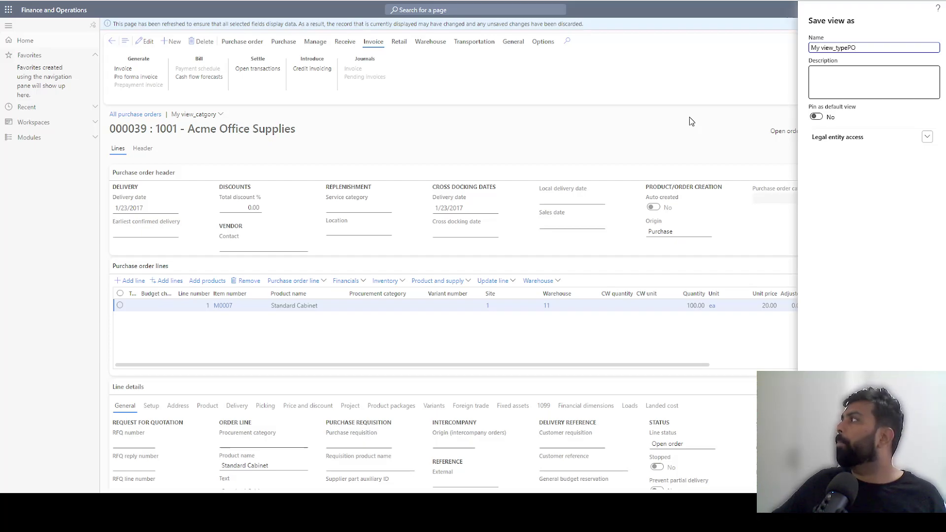
pyautogui.click(816, 117)
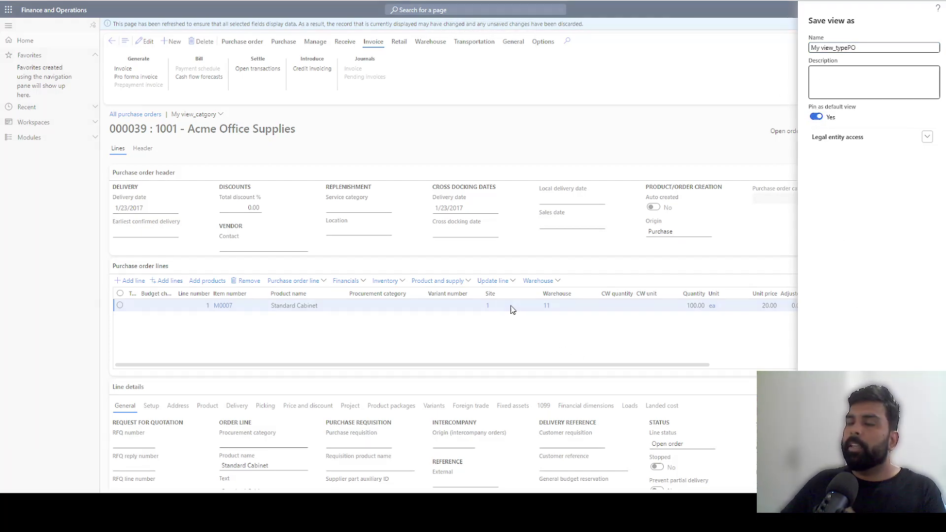
pyautogui.click(564, 226)
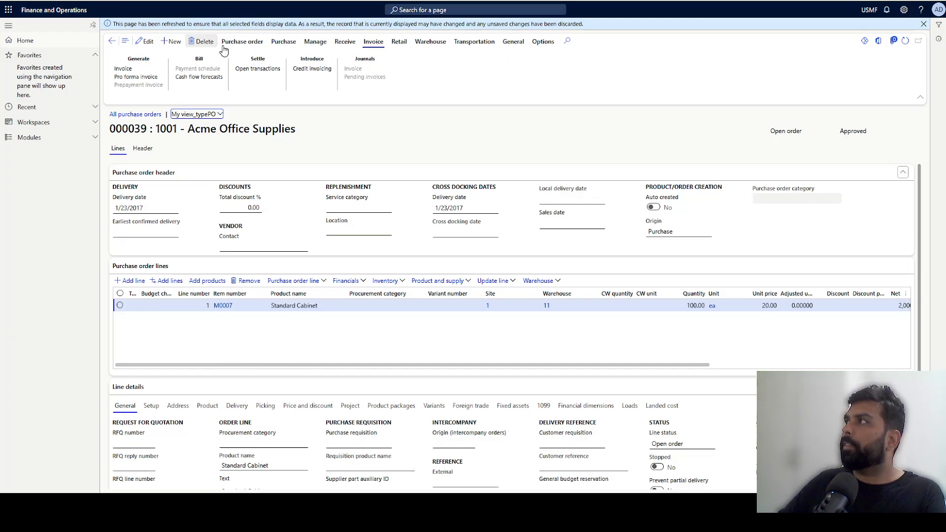
# Step: Reload the purchase order page and check the options offered in the Purchase order category field
pyautogui.press('F5')
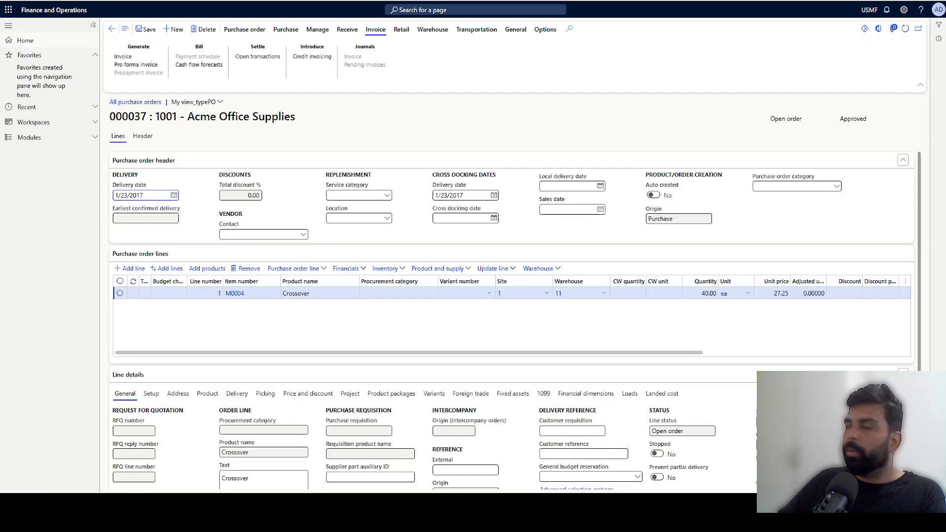
pyautogui.click(836, 190)
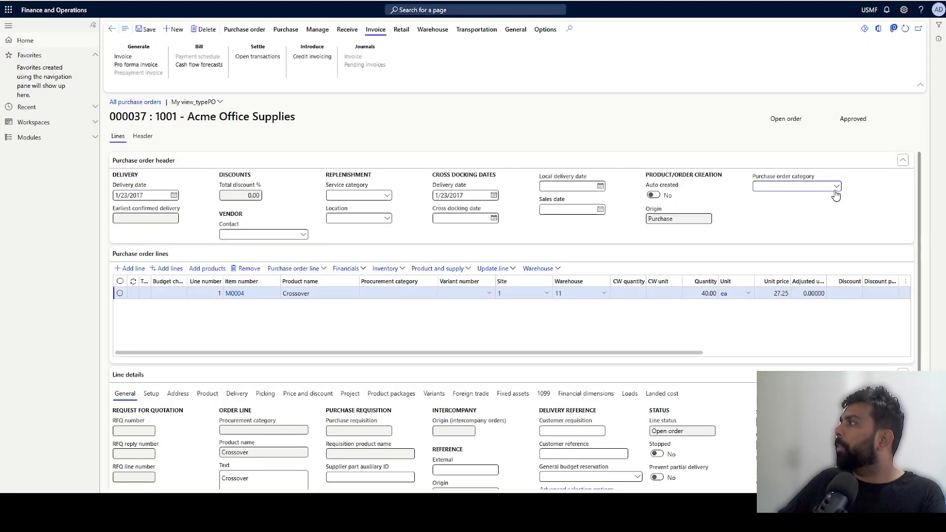
pyautogui.click(836, 190)
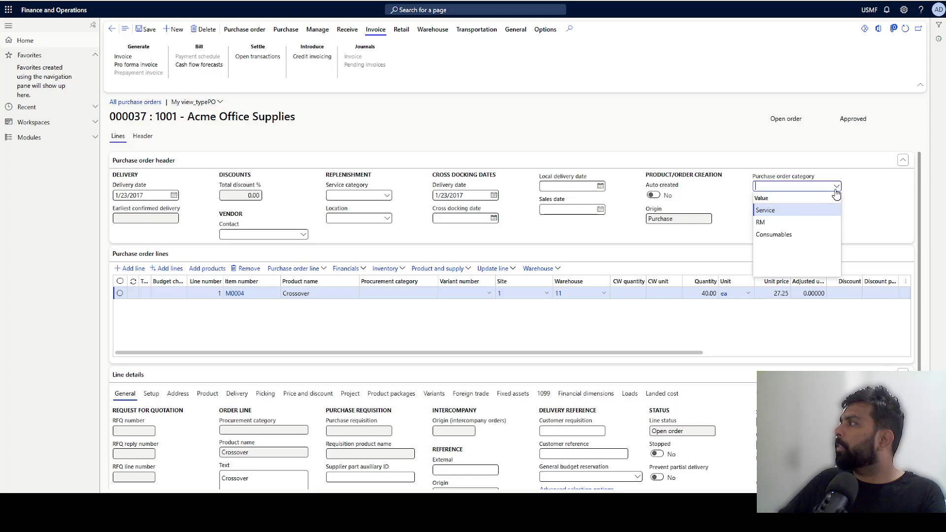
pyautogui.click(586, 237)
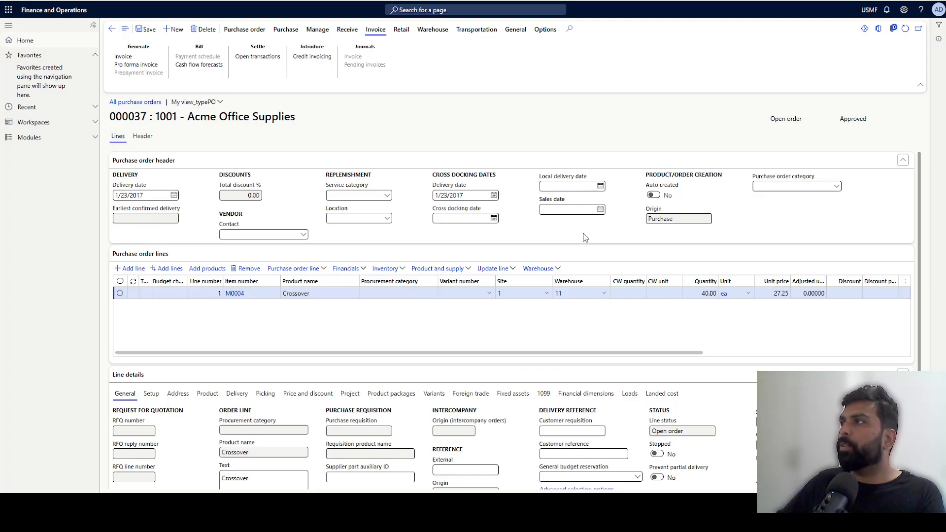
# Step: Open the Custom fields page from the System administration setup
pyautogui.click(92, 139)
pyautogui.scroll(-2, 55, 335)
pyautogui.scroll(-3, 48, 362)
pyautogui.click(65, 404)
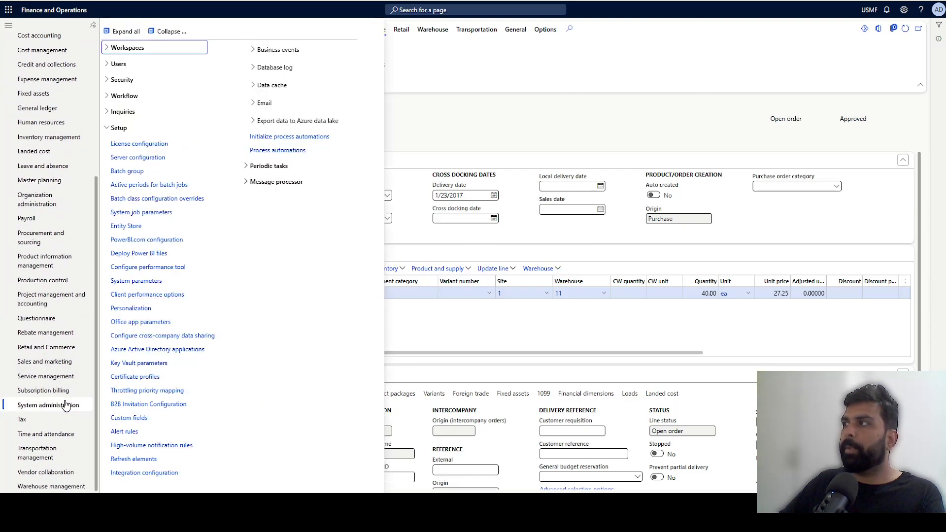
pyautogui.click(159, 31)
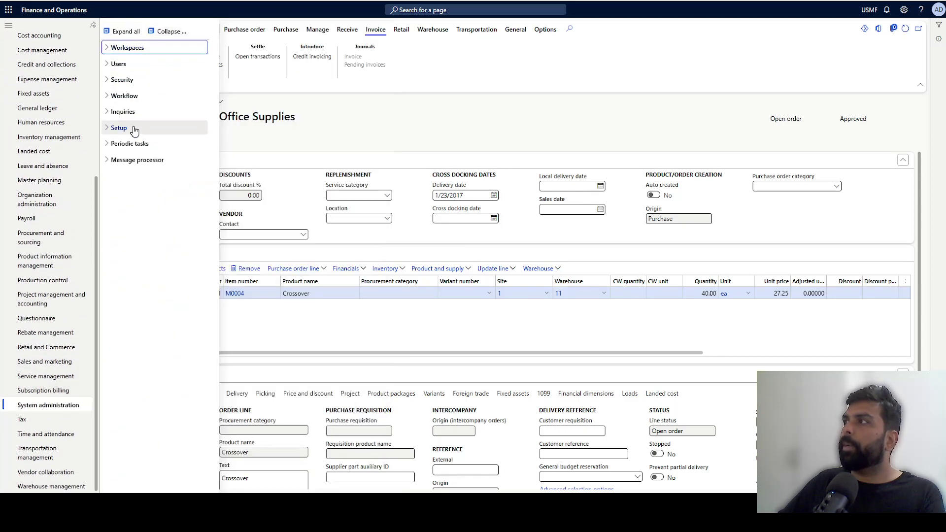
pyautogui.click(134, 129)
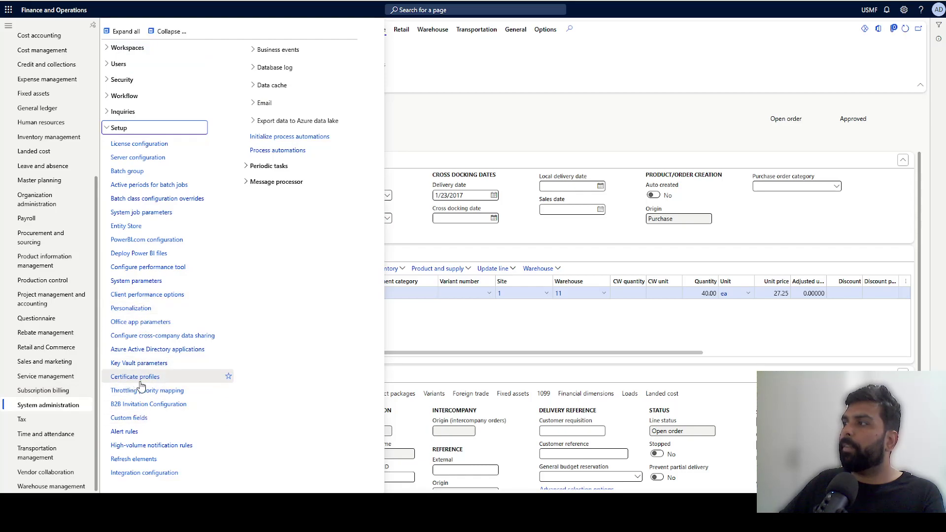
pyautogui.click(128, 418)
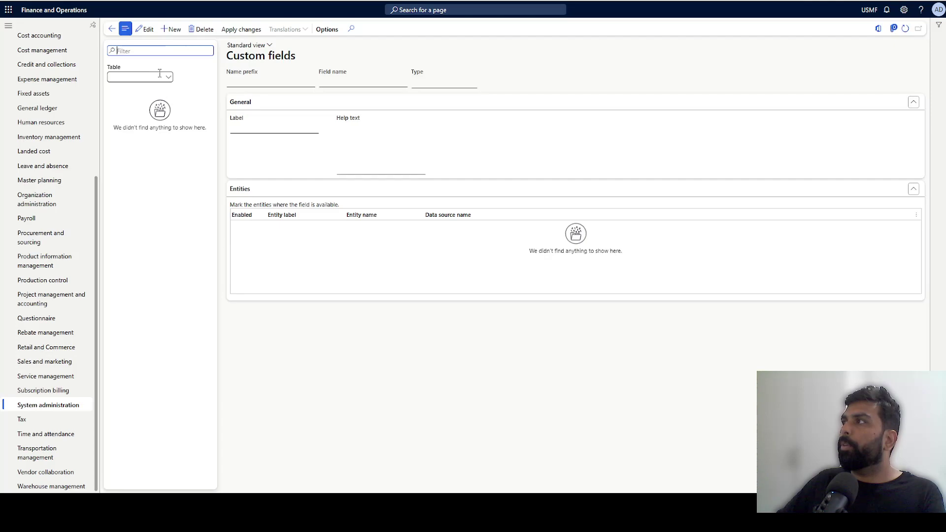
# Step: Load the PurchTable custom fields, make the POtype field editable and show its picklist values
pyautogui.click(168, 77)
pyautogui.click(148, 100)
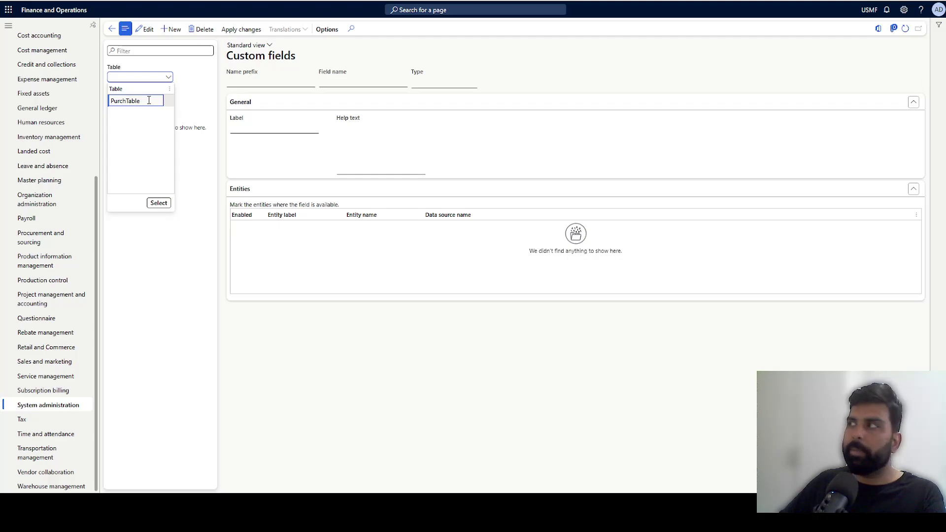
pyautogui.click(159, 203)
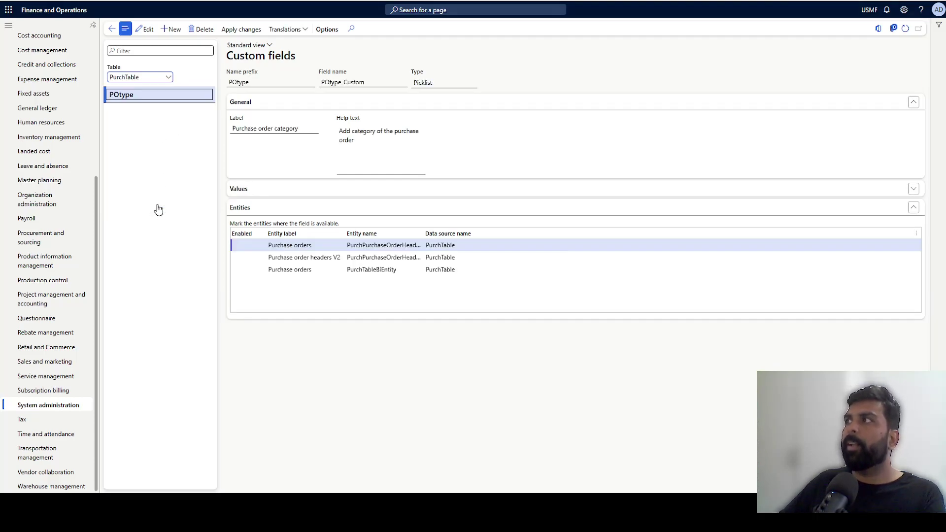
pyautogui.click(144, 33)
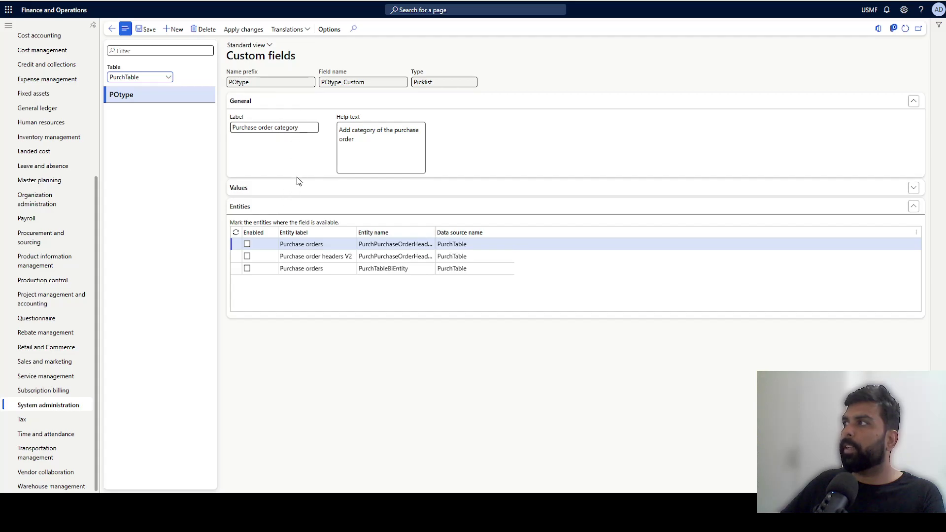
pyautogui.click(288, 211)
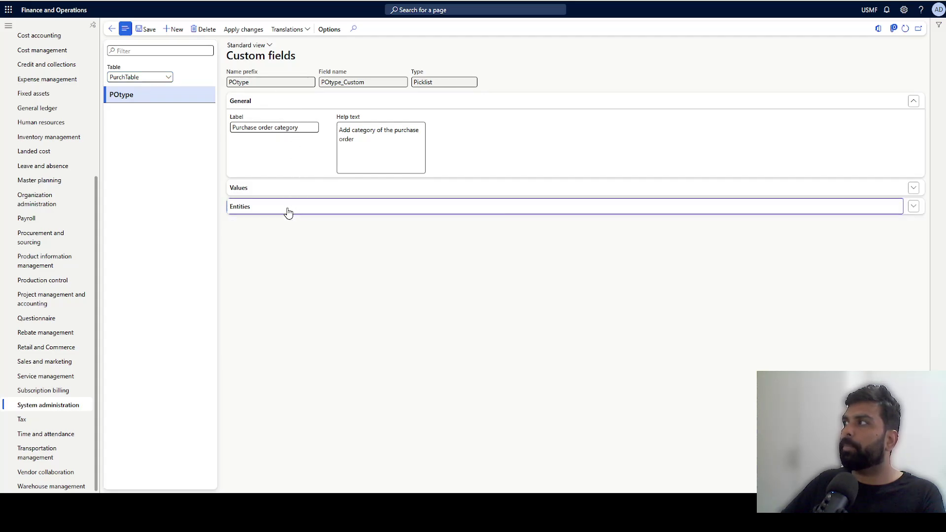
pyautogui.click(288, 212)
pyautogui.click(281, 187)
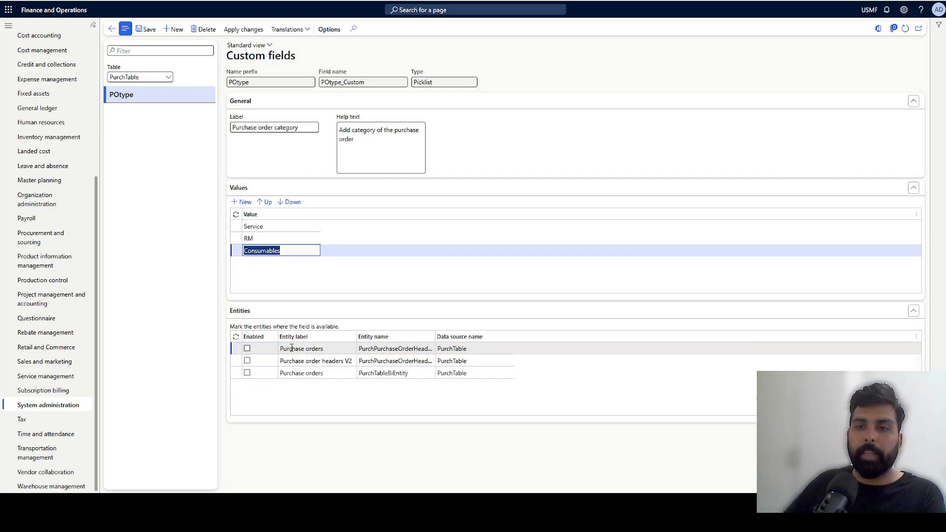
# Step: Enable the POtype field for all three listed purchase order entities and apply the changes
pyautogui.click(247, 349)
pyautogui.click(247, 361)
pyautogui.click(247, 373)
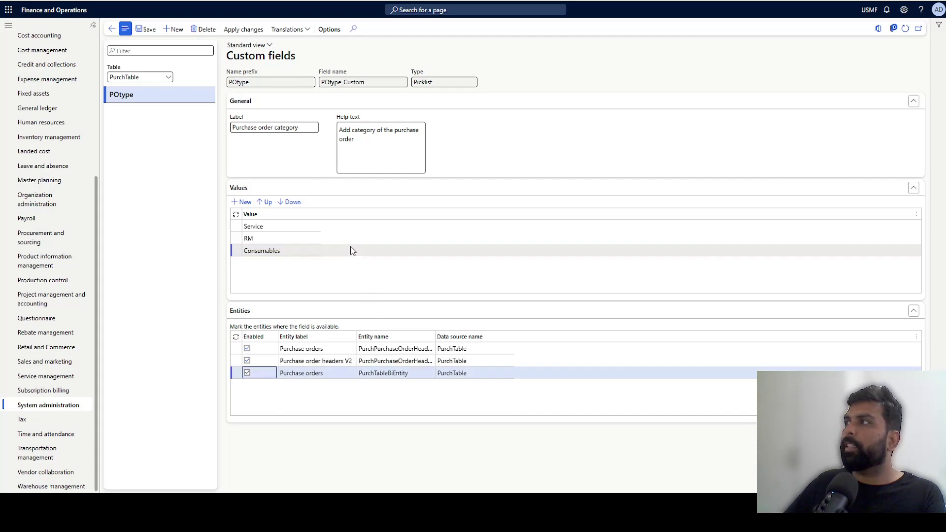
pyautogui.click(235, 32)
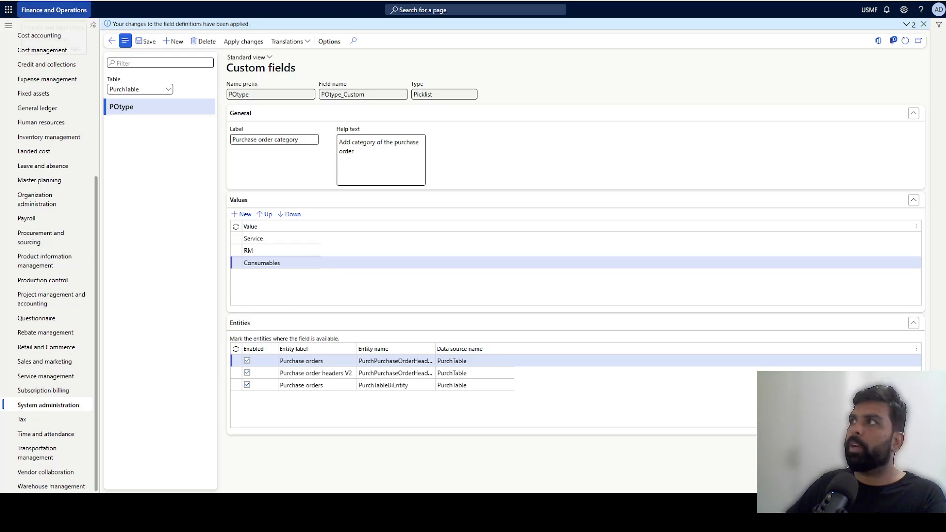
# Step: Open the list of data entities in the Data management workspace, dismissing the welcome messages on the home page
pyautogui.click(54, 10)
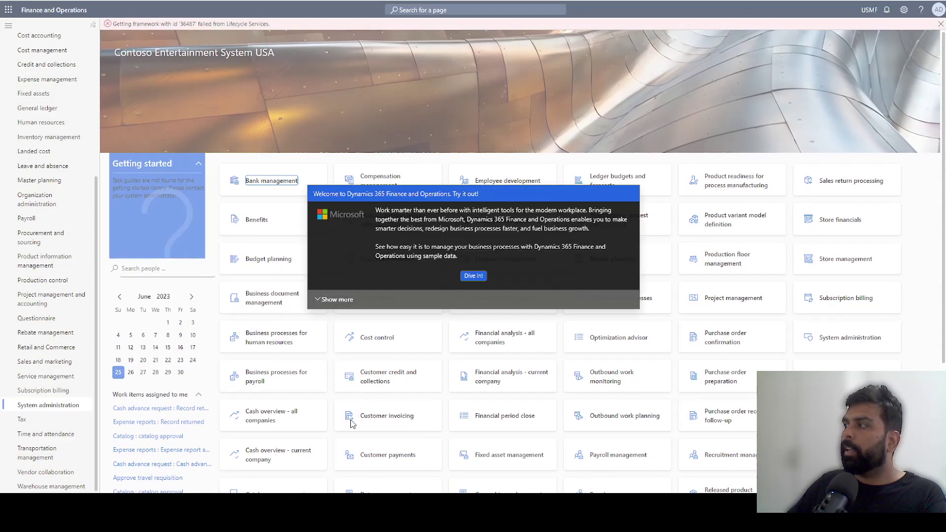
pyautogui.click(473, 276)
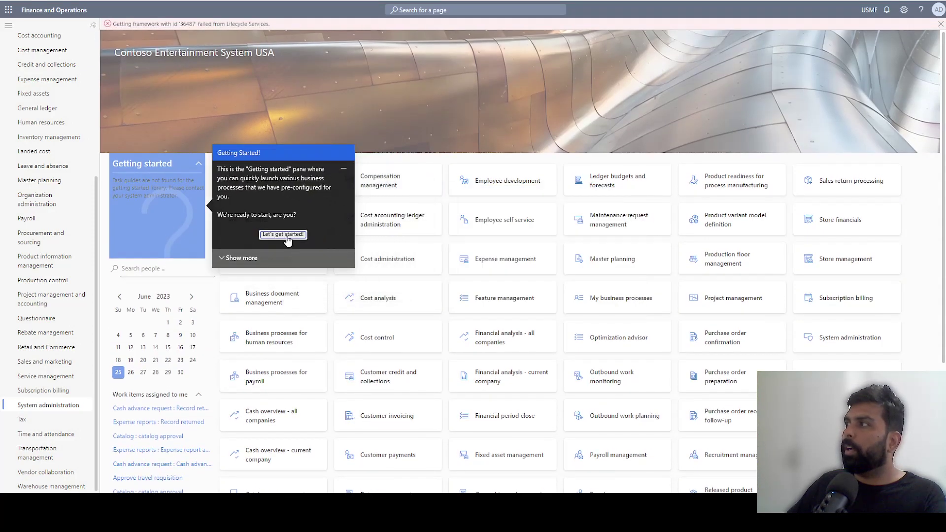
pyautogui.click(288, 240)
pyautogui.scroll(-3, 402, 378)
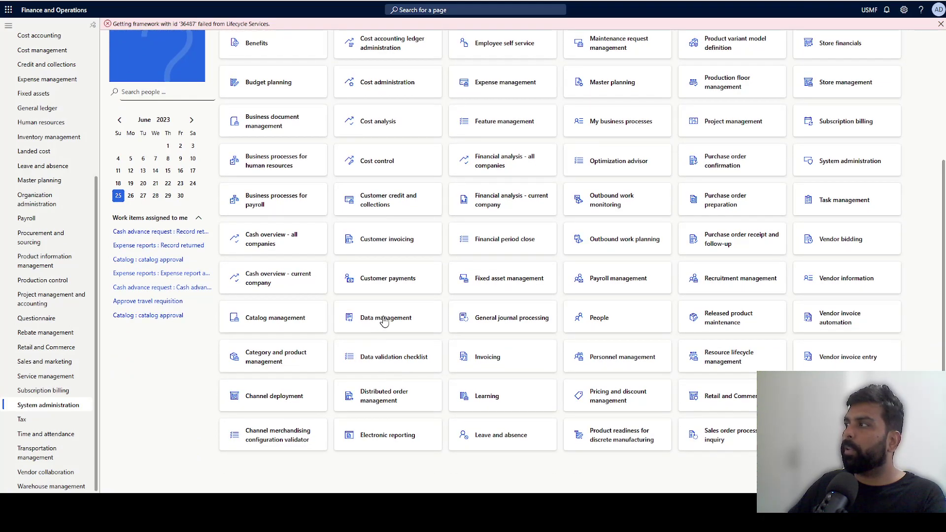
pyautogui.click(385, 319)
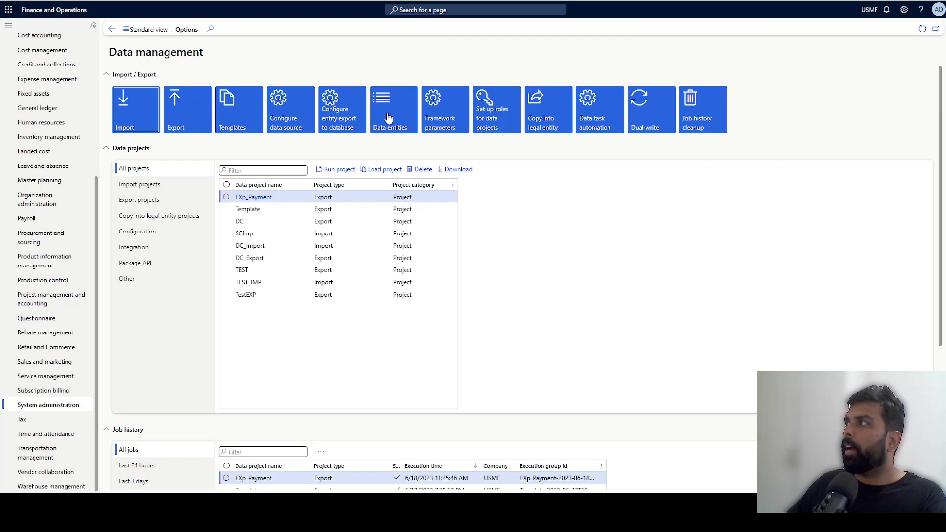
pyautogui.click(388, 117)
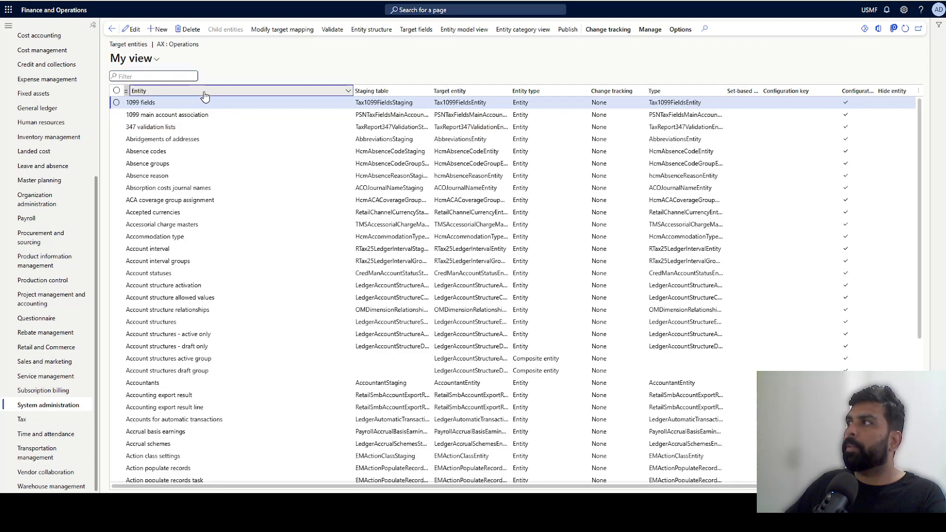
# Step: Filter the target entities to those whose Entity name contains "purchase order"
pyautogui.click(205, 96)
pyautogui.write('purchase')
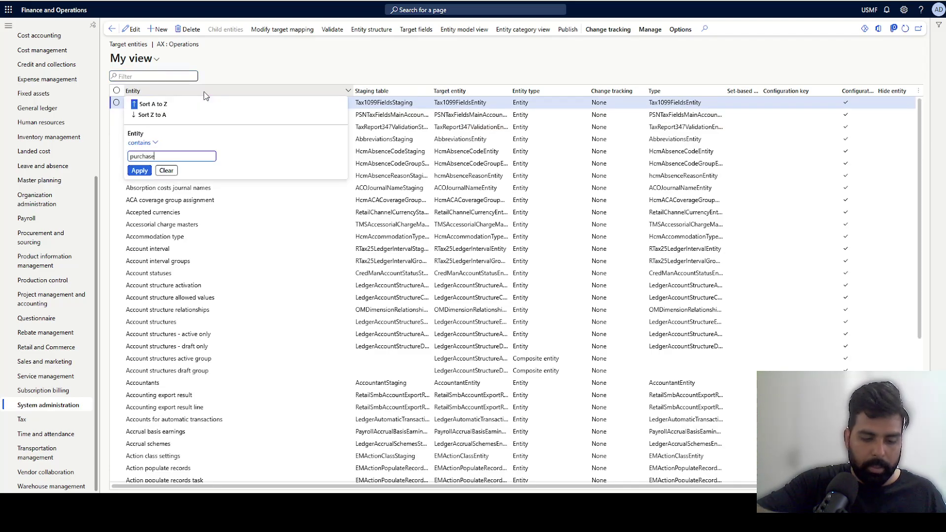
pyautogui.write(' order')
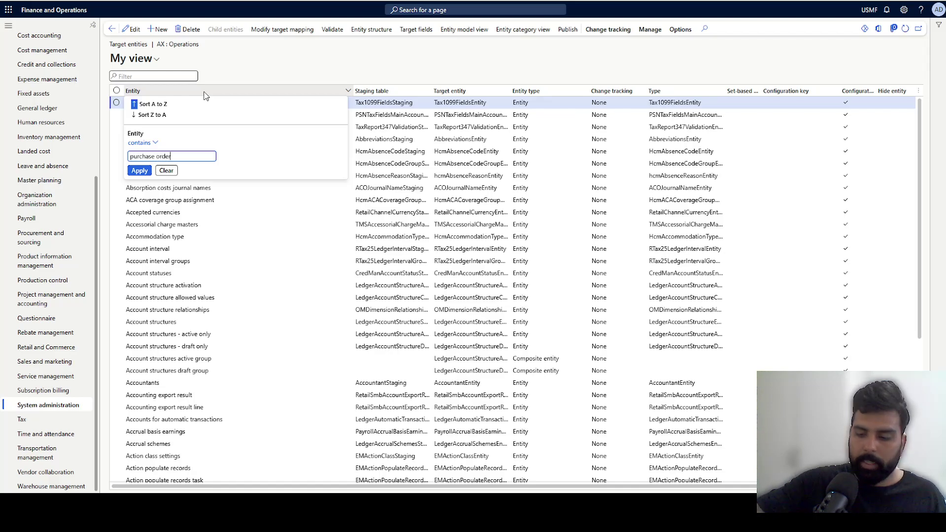
pyautogui.press('Return')
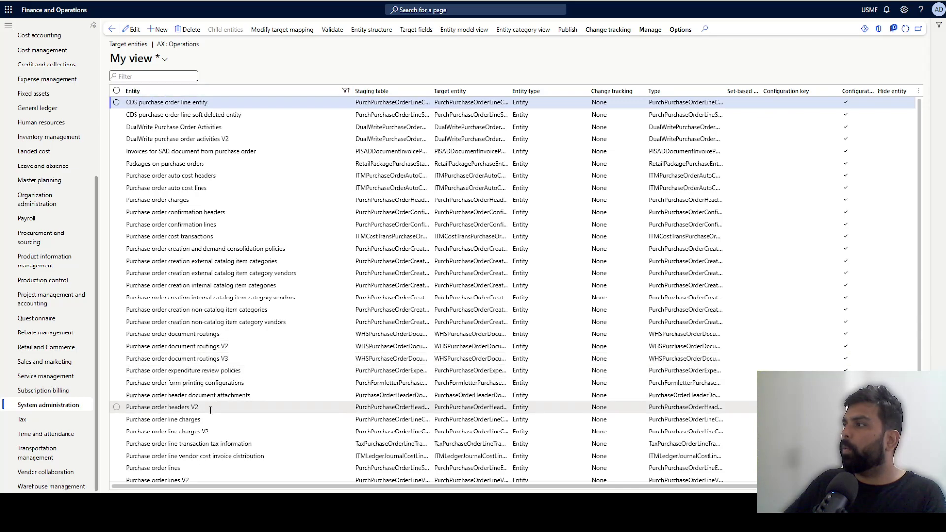
# Step: Open the target mapping of the Purchase order headers V2 entity and generate the mapping from scratch
pyautogui.click(231, 407)
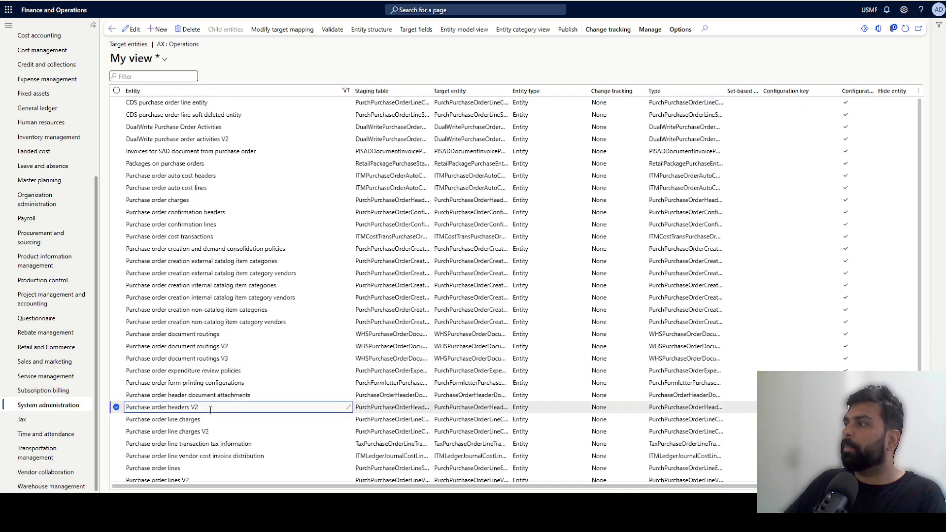
pyautogui.click(274, 34)
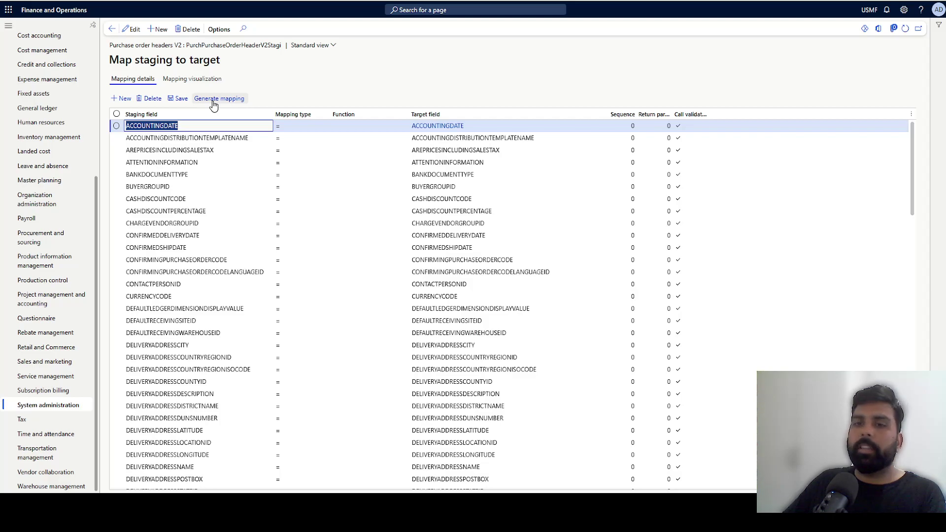
pyautogui.click(213, 101)
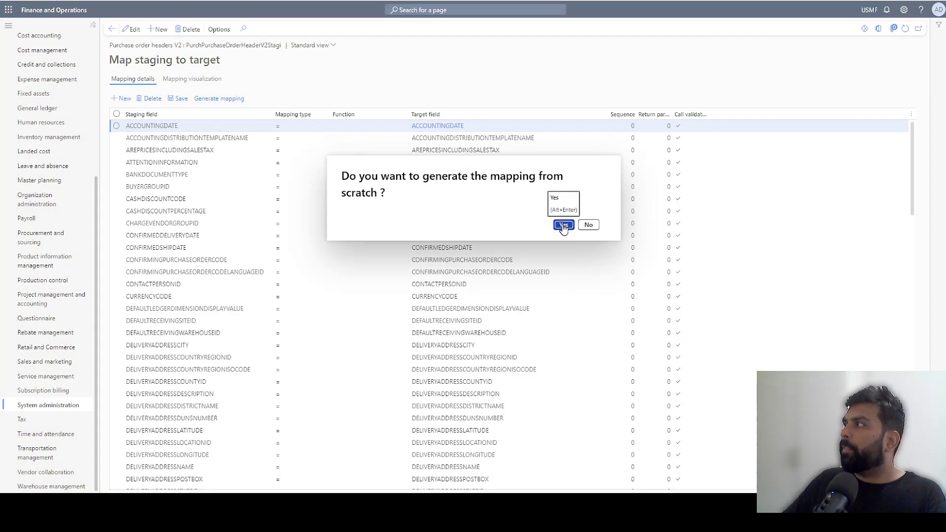
pyautogui.click(564, 226)
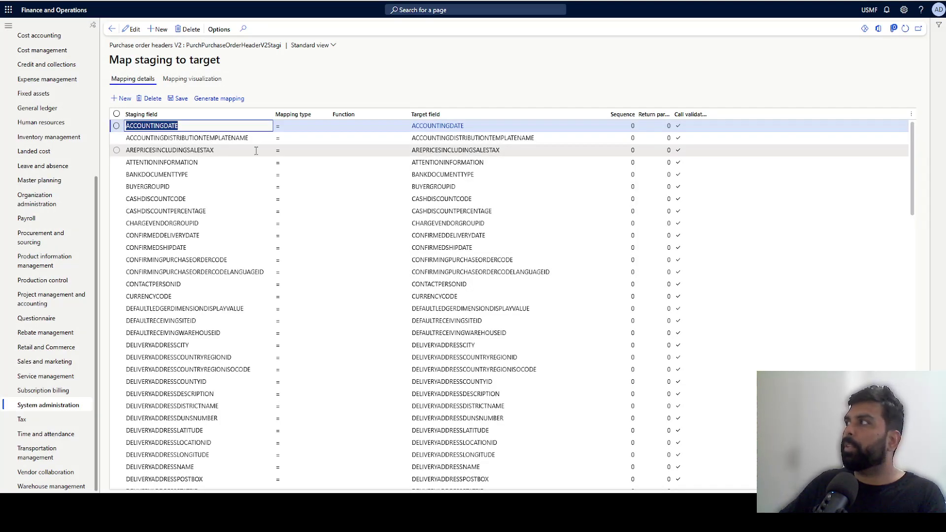
# Step: Filter the mapping to target fields containing "type" to check for the custom field
pyautogui.click(434, 115)
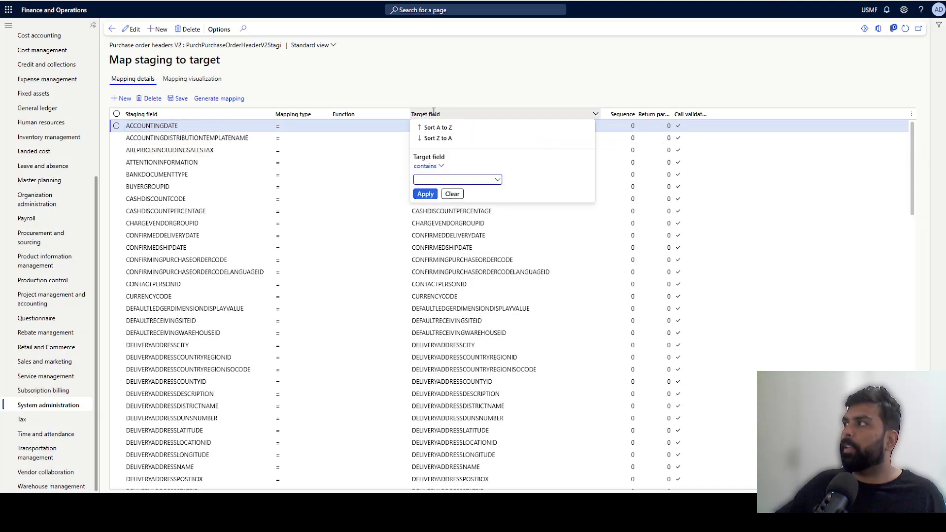
pyautogui.write('type')
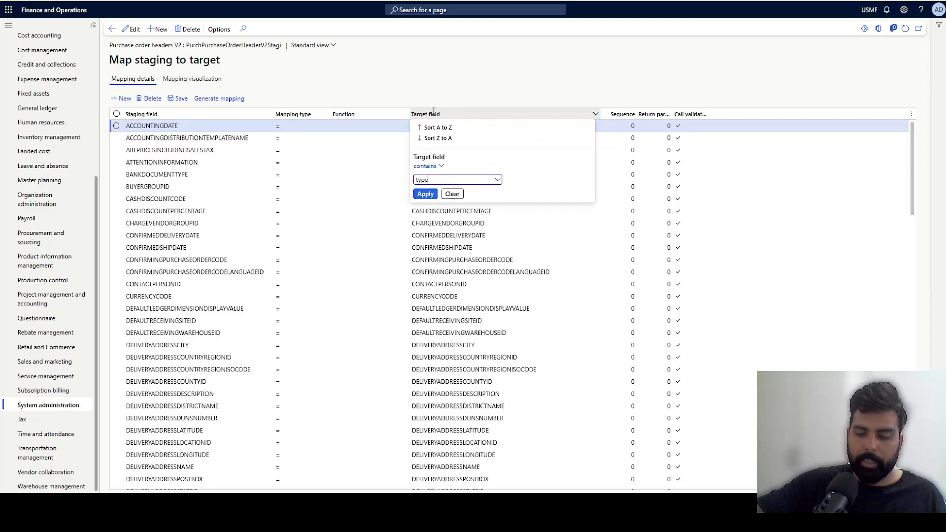
pyautogui.press('Return')
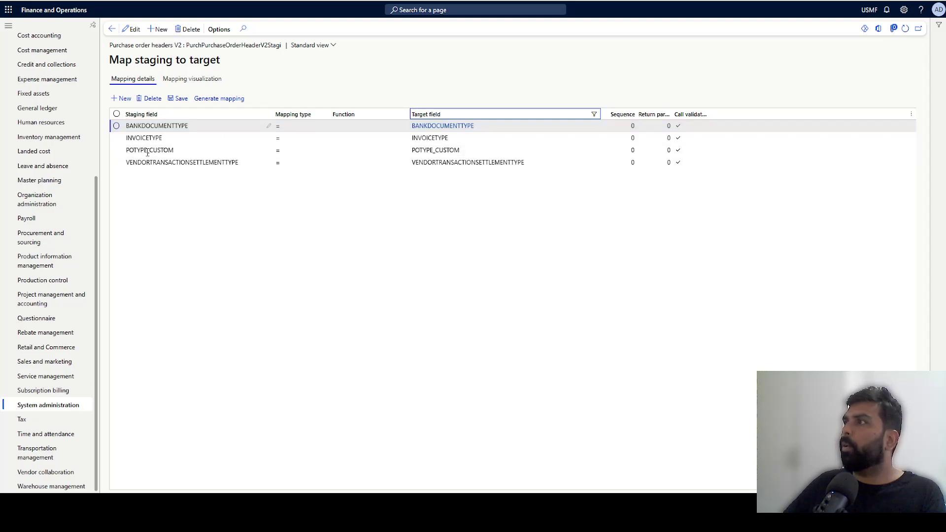
# Step: Open the Acme Office Supplies purchase order from Accounts payable and open its Purchase order headers V2 data in Excel
pyautogui.scroll(4, 65, 93)
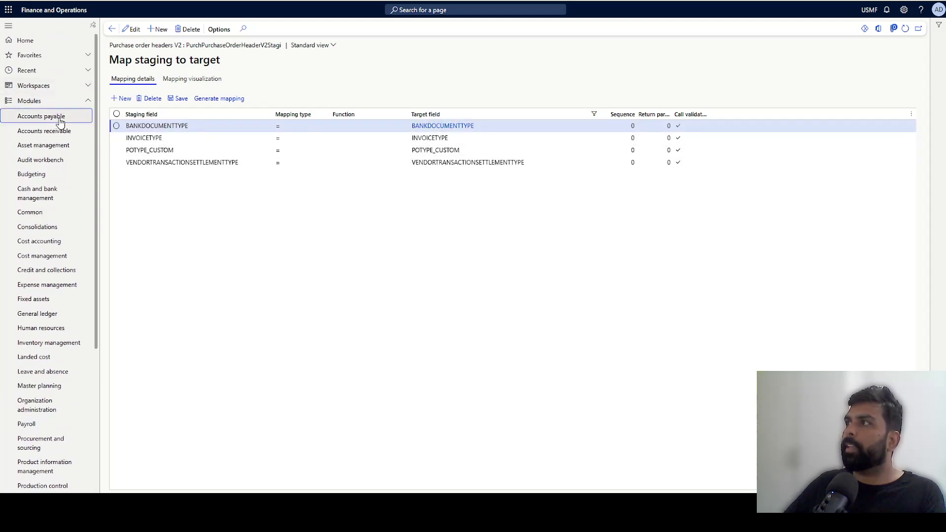
pyautogui.click(62, 117)
pyautogui.click(130, 106)
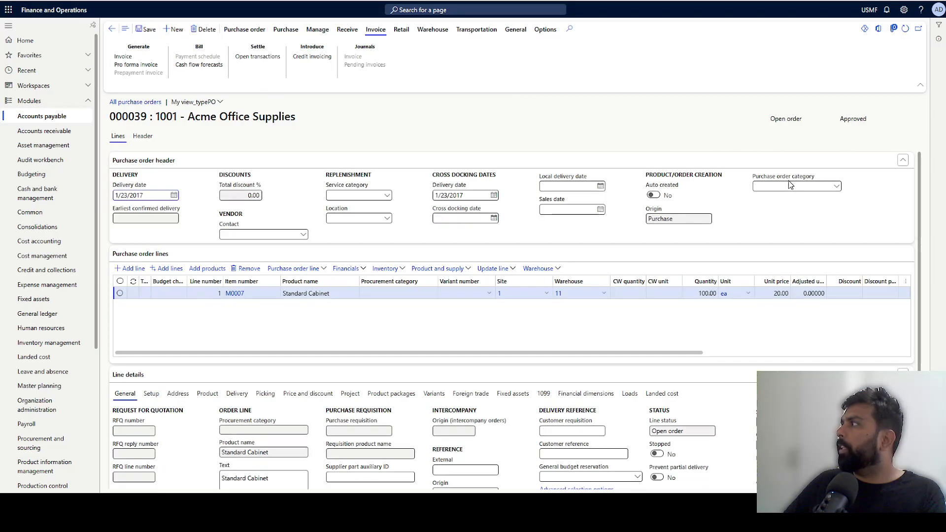
pyautogui.click(877, 34)
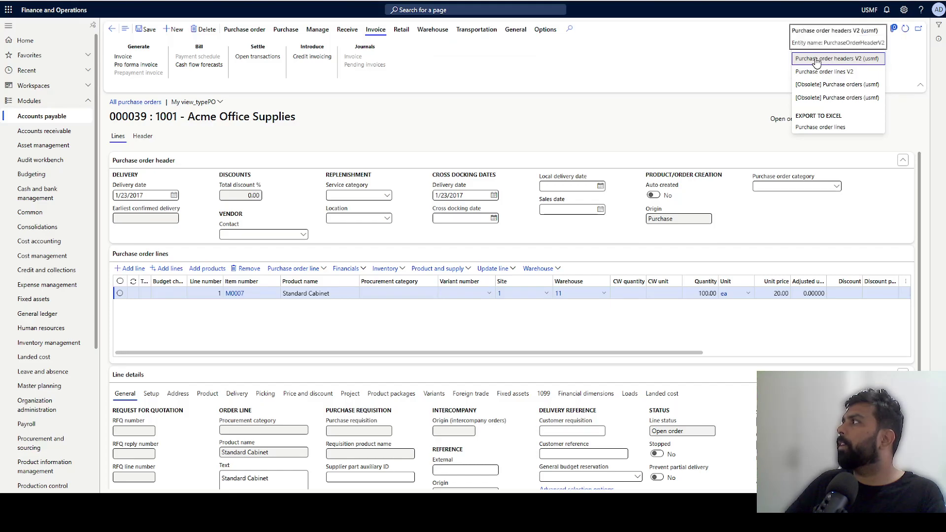
pyautogui.click(816, 59)
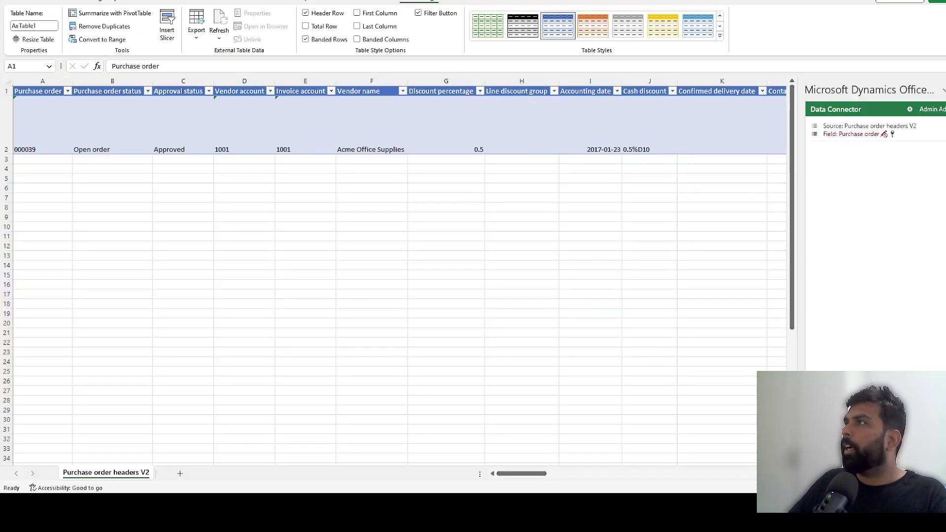
# Step: Add the POtype_Custom (Purchase order category) field to the Purchase order headers V2 table design in Excel and refresh the data
pyautogui.click(52, 126)
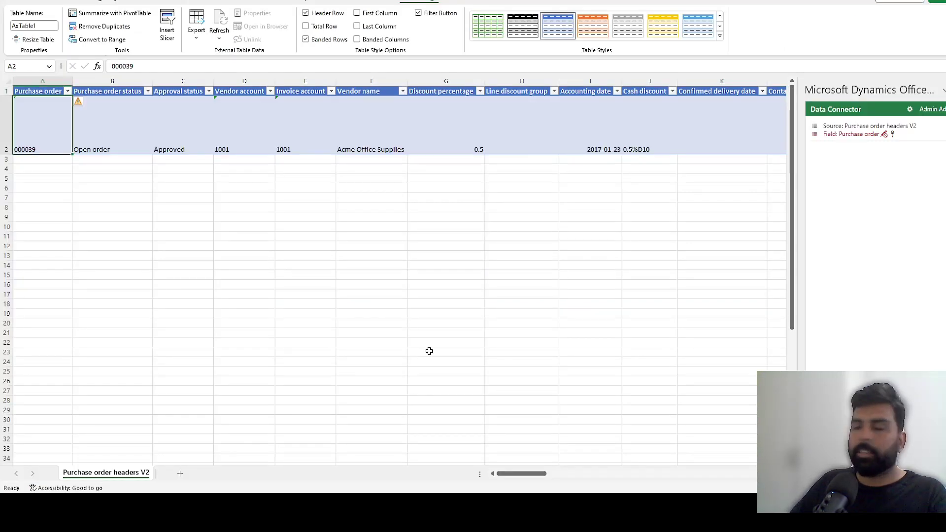
pyautogui.moveTo(513, 473); pyautogui.dragTo(750, 478)
pyautogui.click(730, 123)
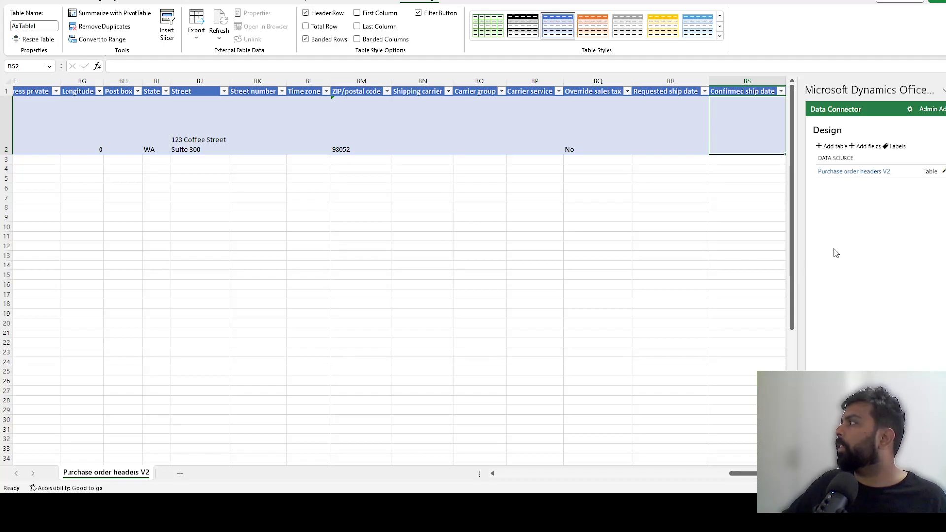
pyautogui.click(943, 171)
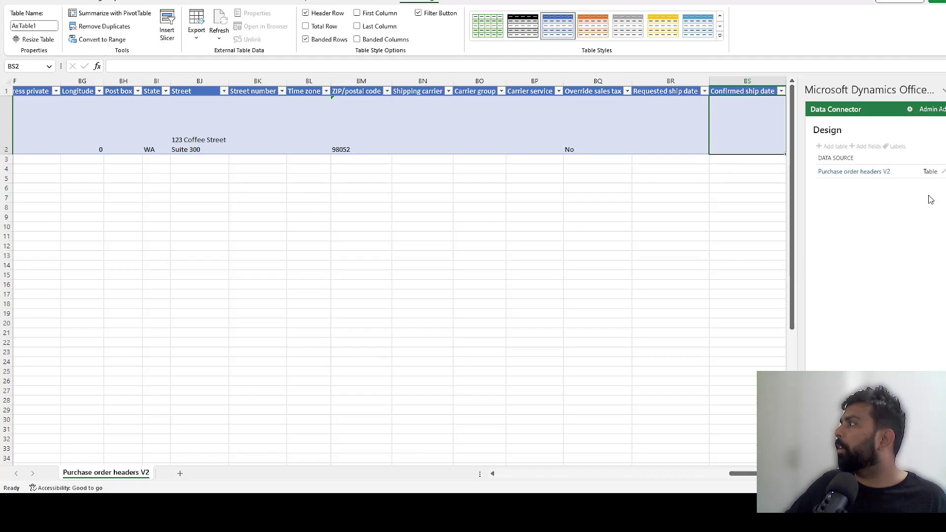
pyautogui.scroll(-5, 872, 252)
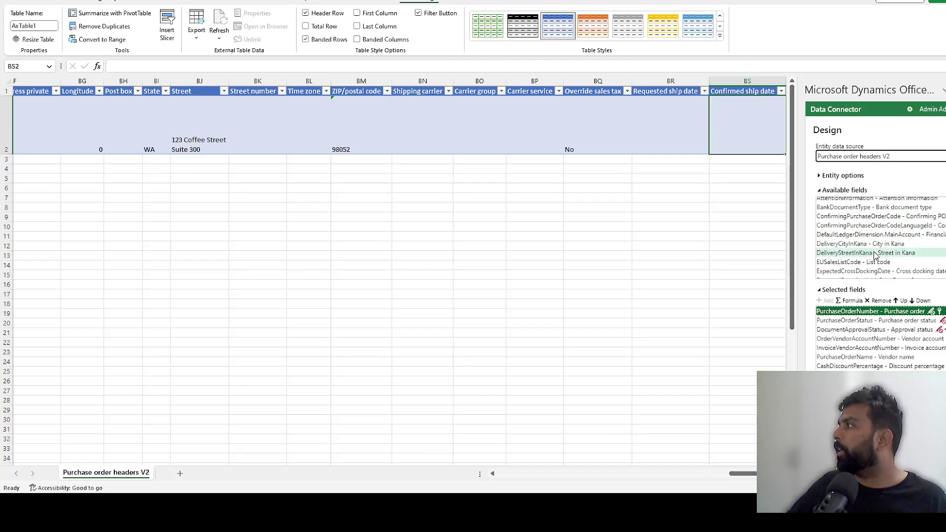
pyautogui.scroll(-6, 872, 251)
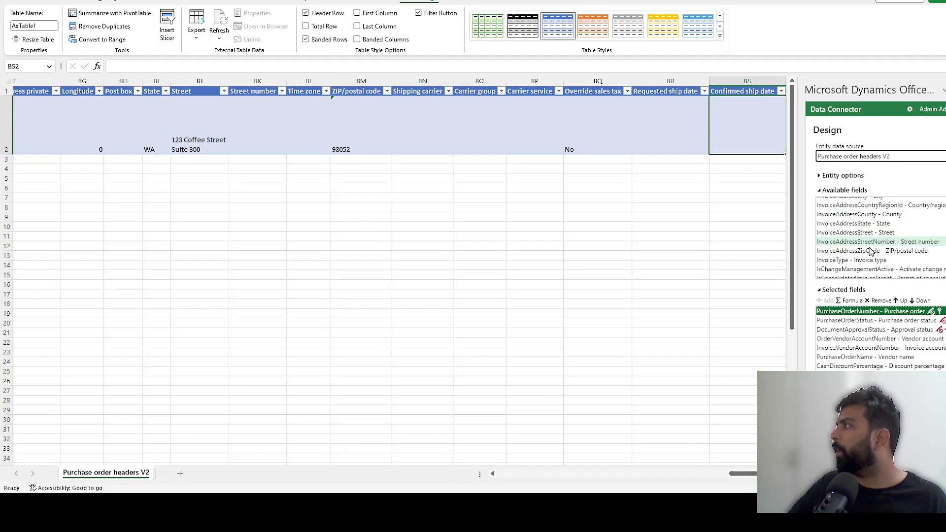
pyautogui.scroll(-1, 870, 254)
pyautogui.click(870, 239)
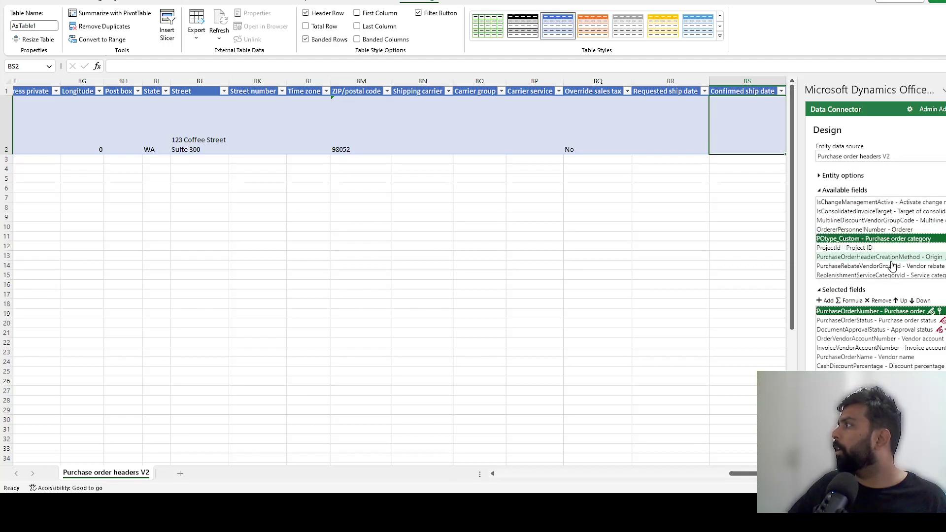
pyautogui.click(824, 301)
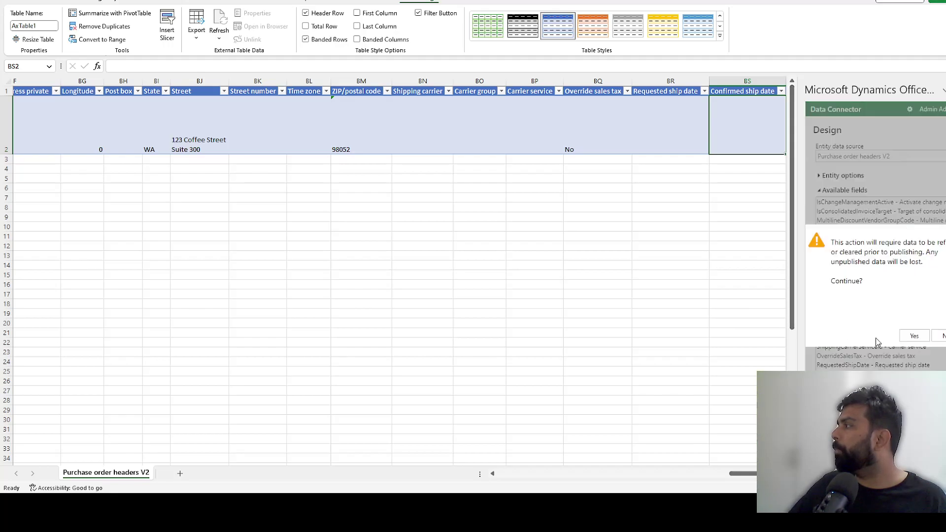
pyautogui.click(912, 336)
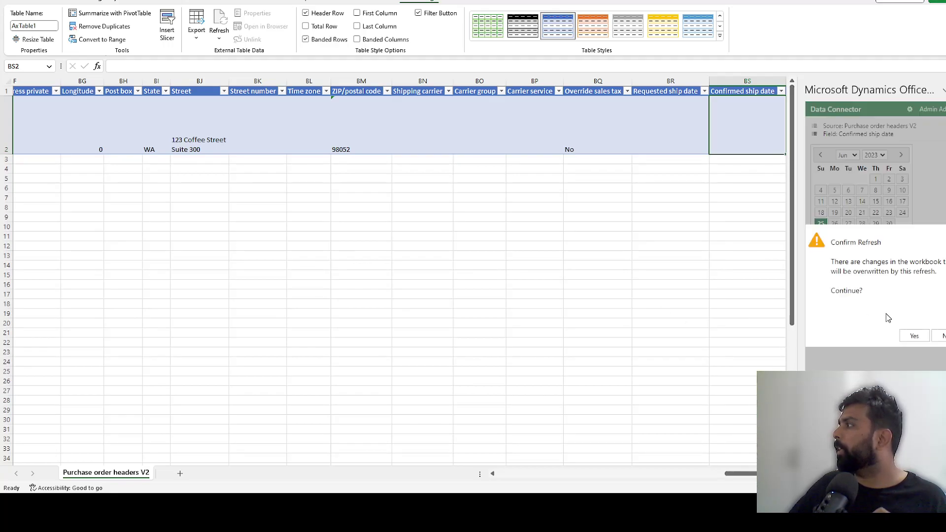
pyautogui.click(913, 339)
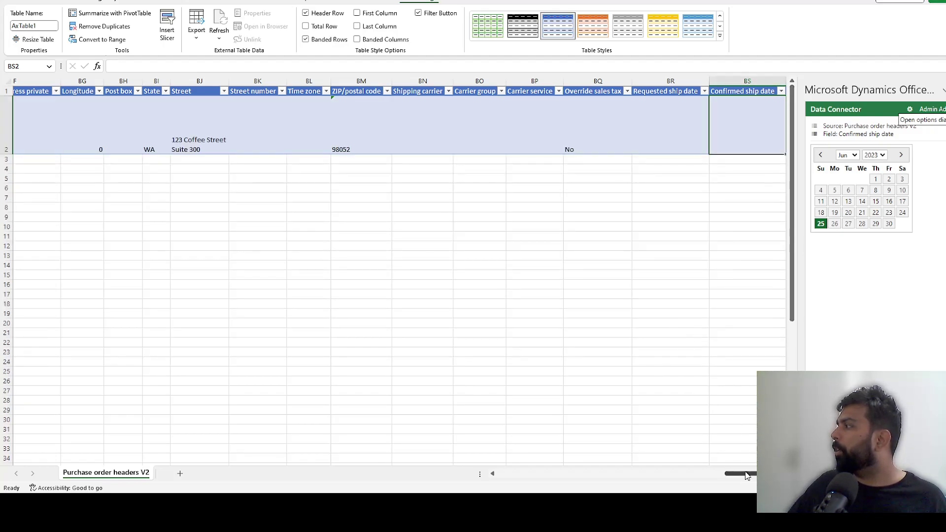
# Step: Enter Service as the order's Purchase order category in the worksheet and reload the purchase order page in Finance and Operations
pyautogui.moveTo(743, 474); pyautogui.dragTo(749, 473)
pyautogui.click(708, 130)
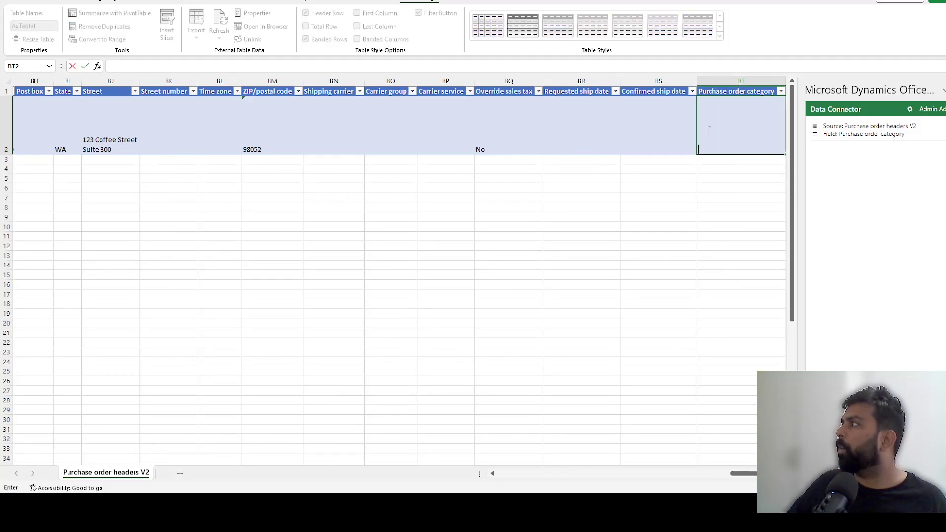
pyautogui.write('Ser')
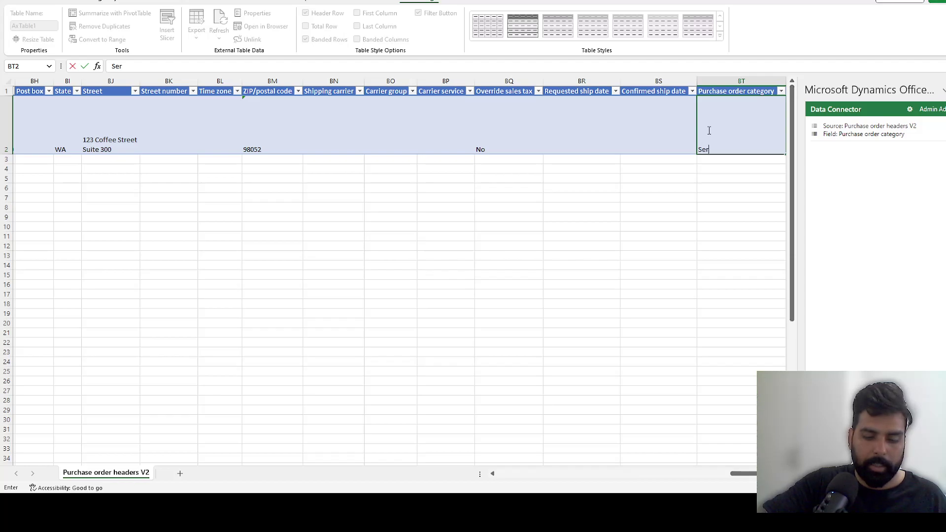
pyautogui.write('vice')
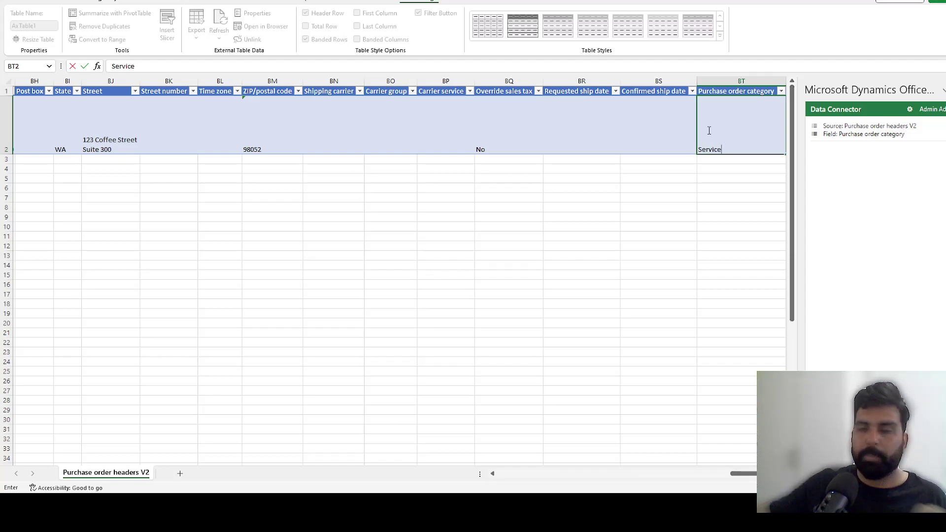
pyautogui.click(633, 119)
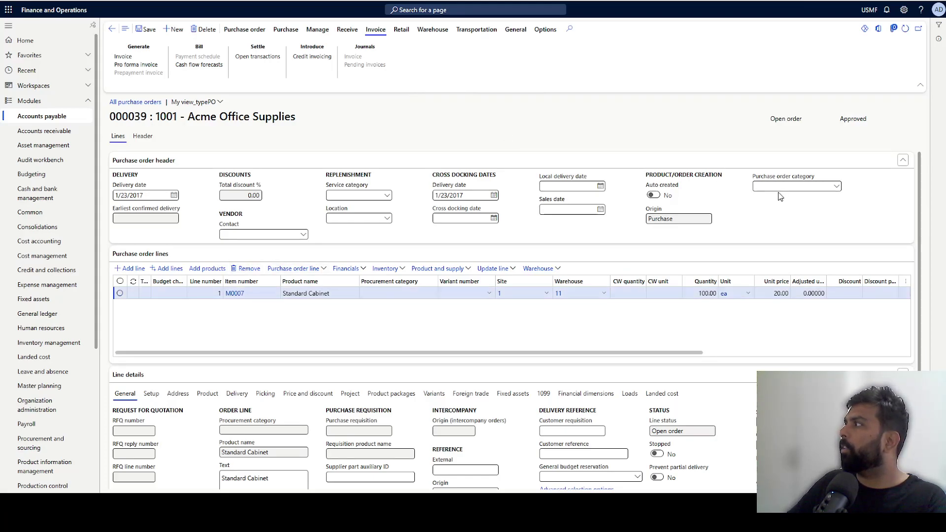
pyautogui.click(905, 33)
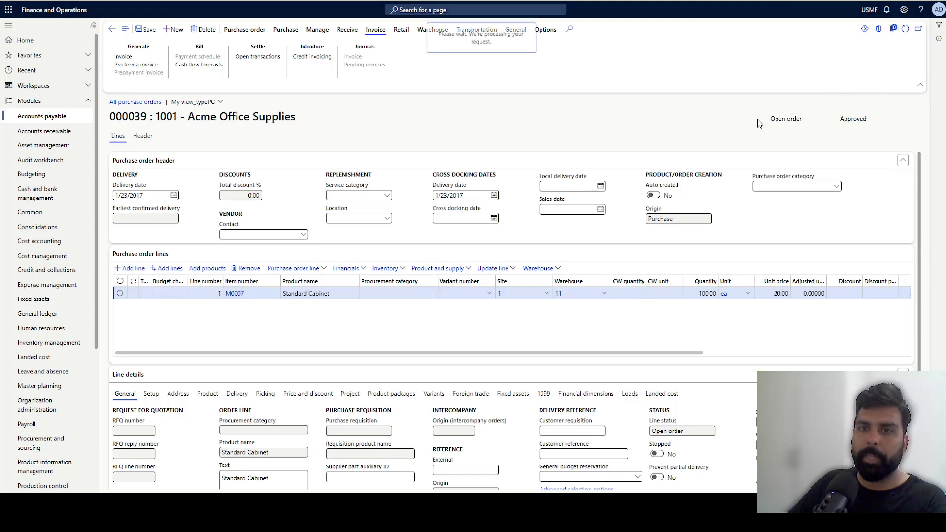